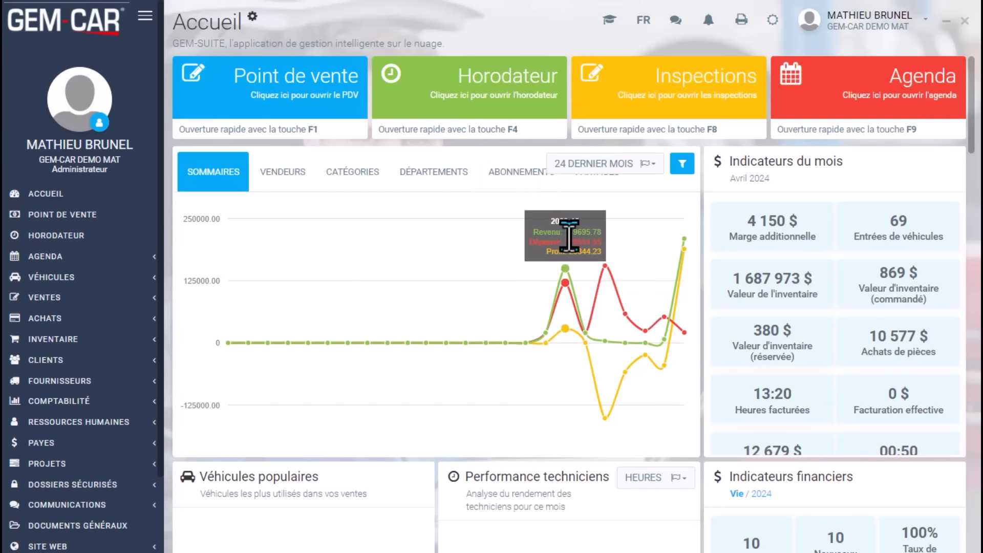
# Step: Examine the home dashboard's revenue chart, monthly and financial indicators, technician performance and the panels further down
pyautogui.scroll(-2, 569, 266)
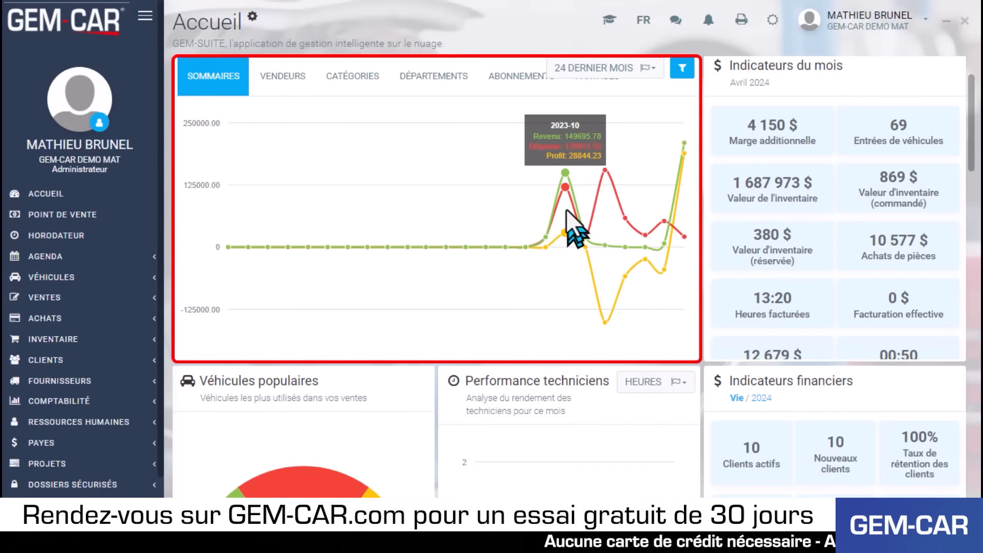
pyautogui.moveTo(599, 289)
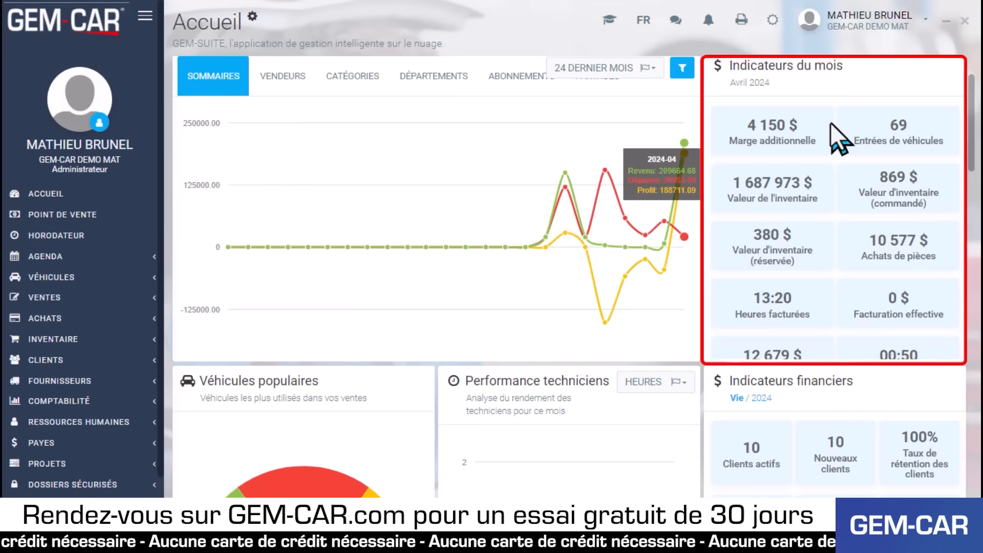
pyautogui.moveTo(821, 185)
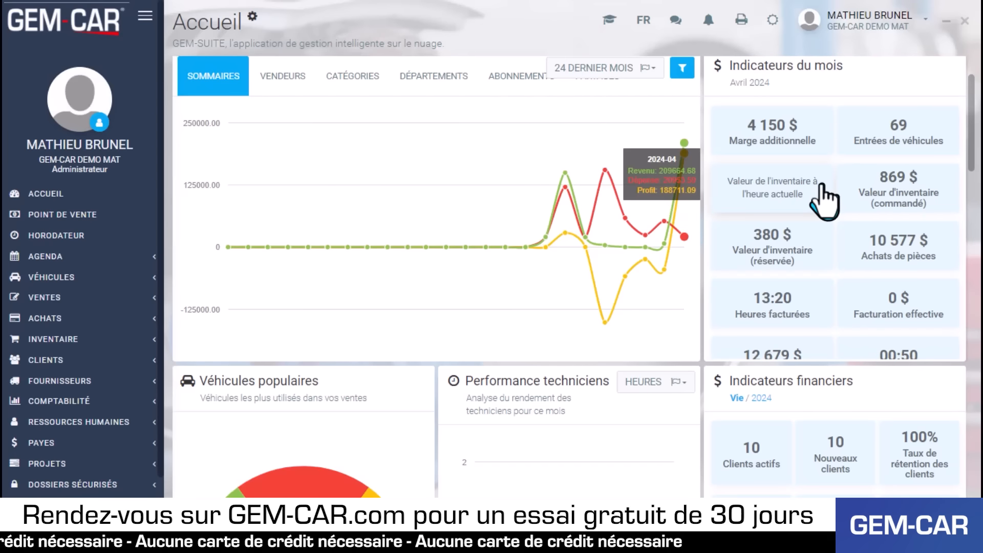
pyautogui.moveTo(817, 301)
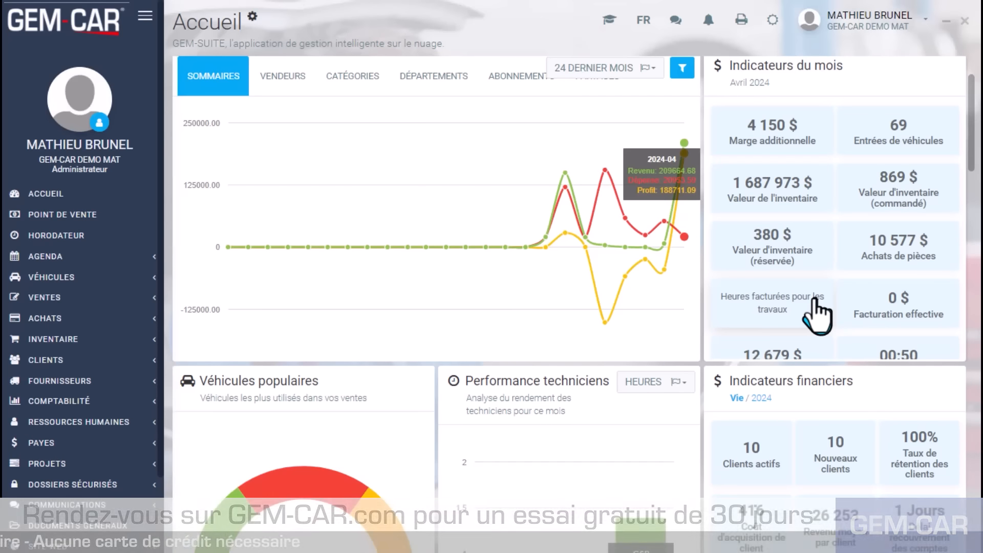
pyautogui.scroll(-5, 818, 302)
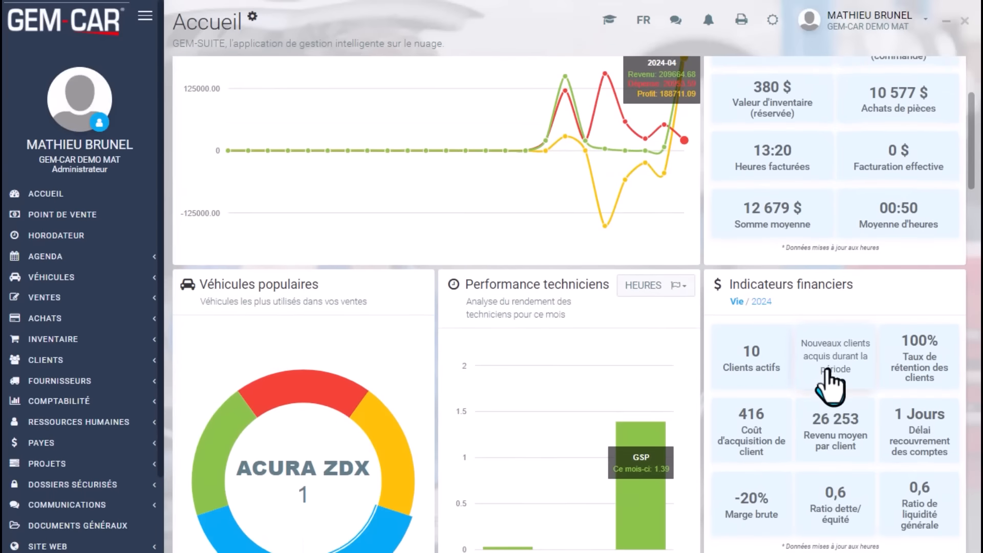
pyautogui.scroll(-2, 827, 373)
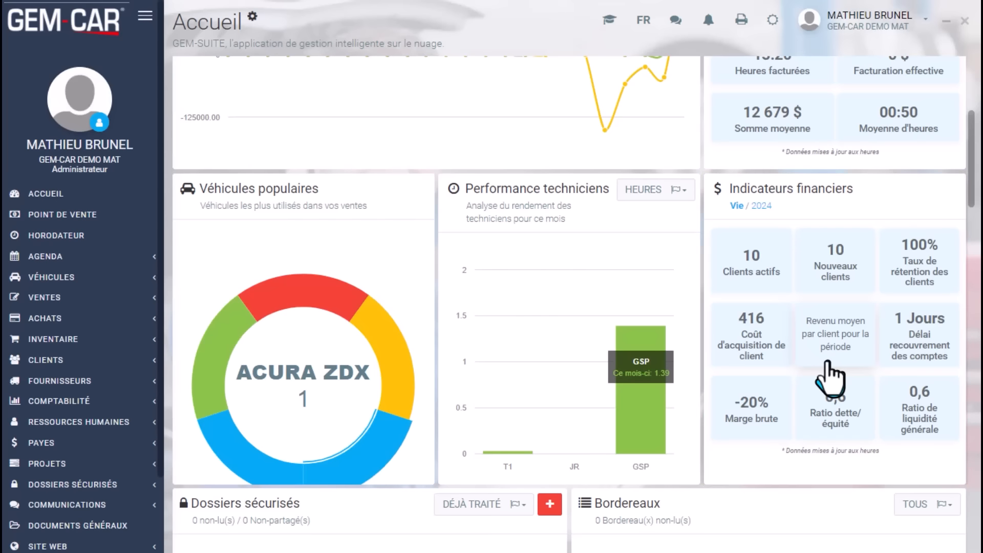
pyautogui.moveTo(909, 376)
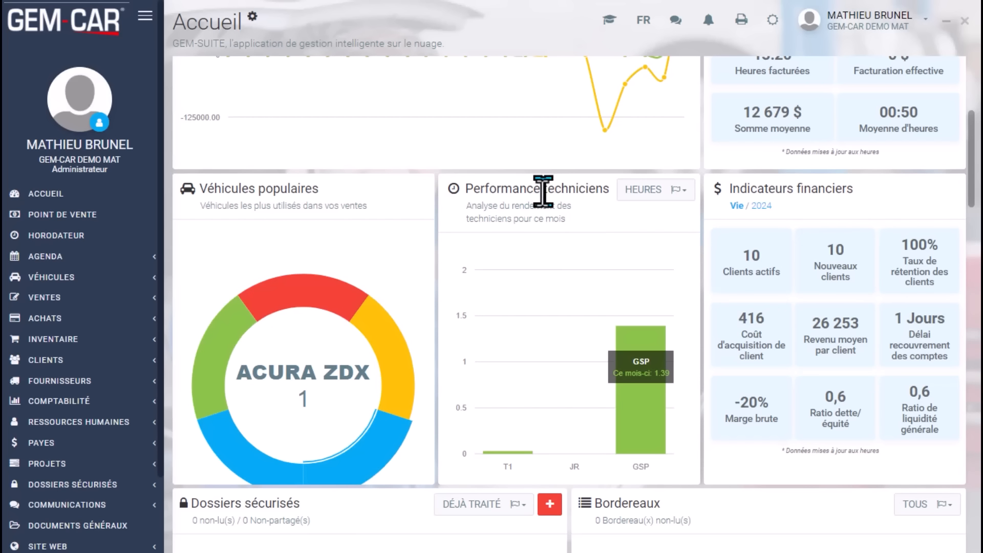
pyautogui.scroll(-10, 588, 205)
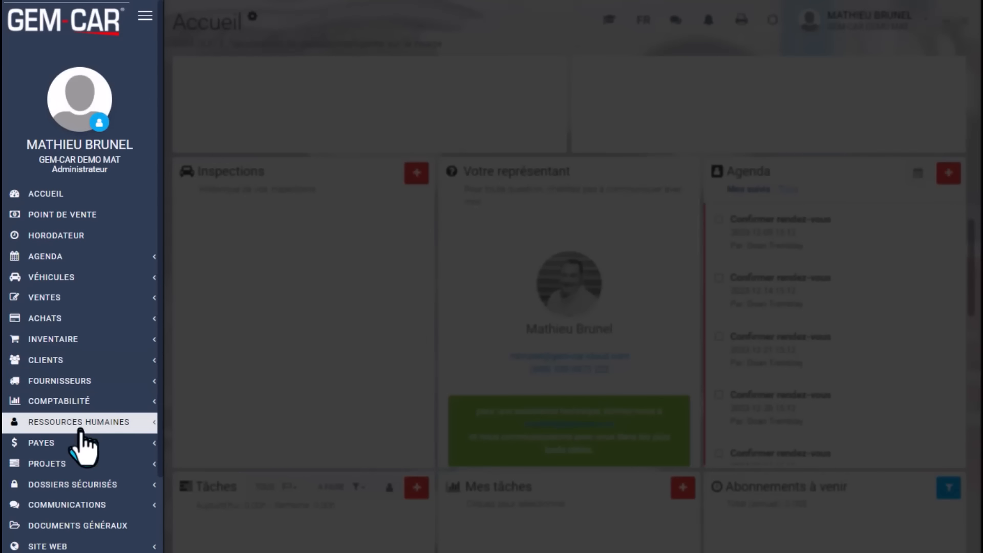
# Step: Examine the functions available under Comptabilité, including its list of Rapports
pyautogui.click(85, 407)
pyautogui.scroll(-4, 97, 451)
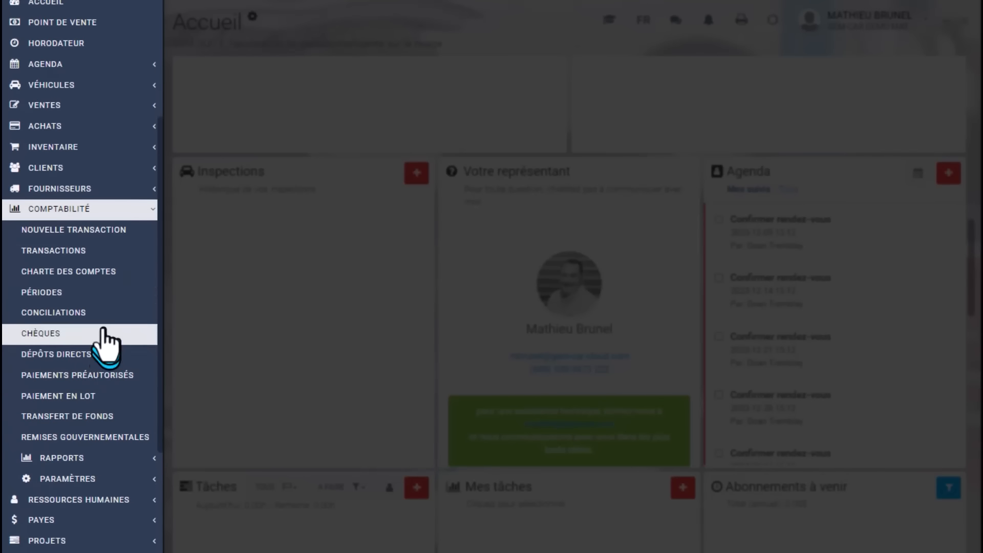
pyautogui.click(103, 461)
pyautogui.scroll(-4, 104, 466)
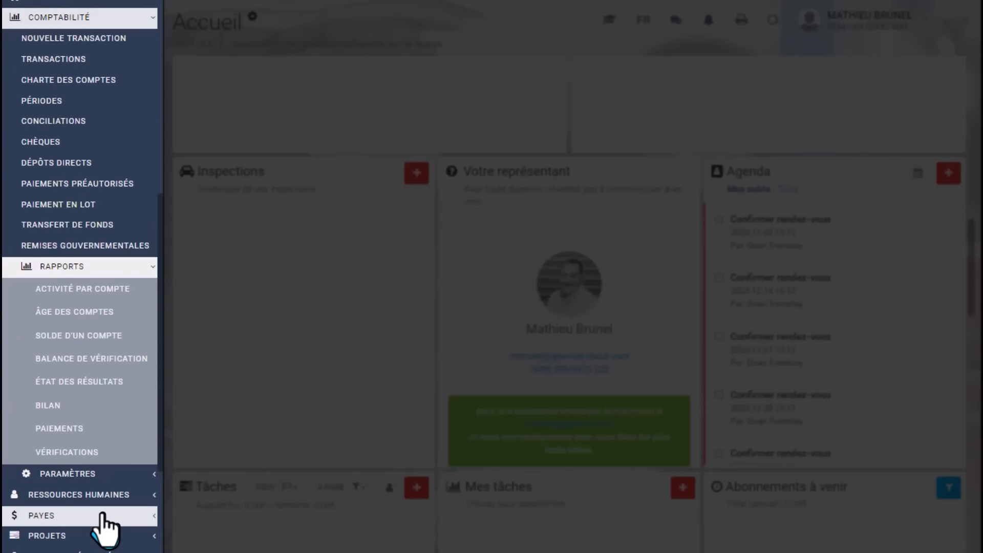
pyautogui.scroll(8, 110, 407)
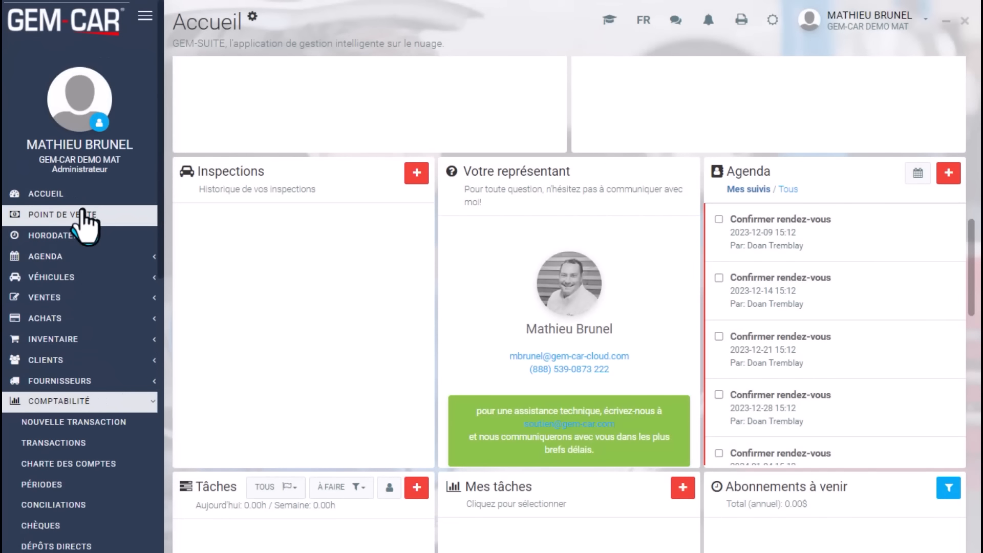
# Step: Start a new point-of-sale estimate for client BIG APPLE with the 2004 CHEVROLET Aveo, declining to display the client's unfinalized sales
pyautogui.click(24, 198)
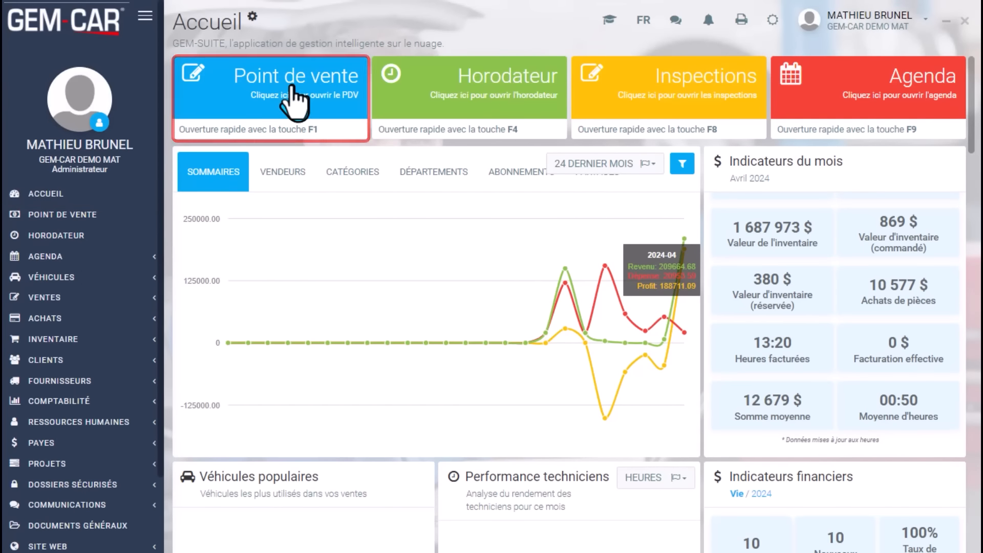
pyautogui.click(289, 88)
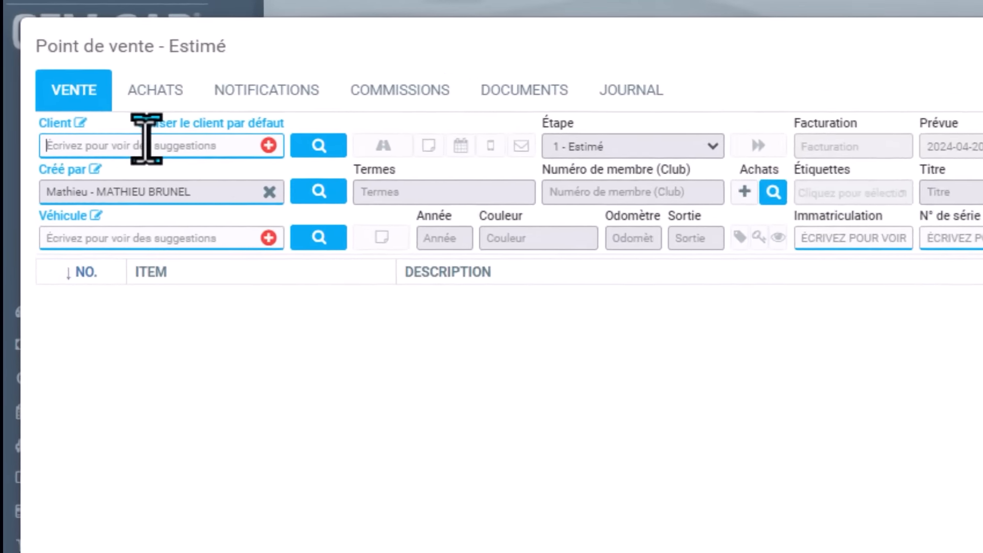
pyautogui.write('app')
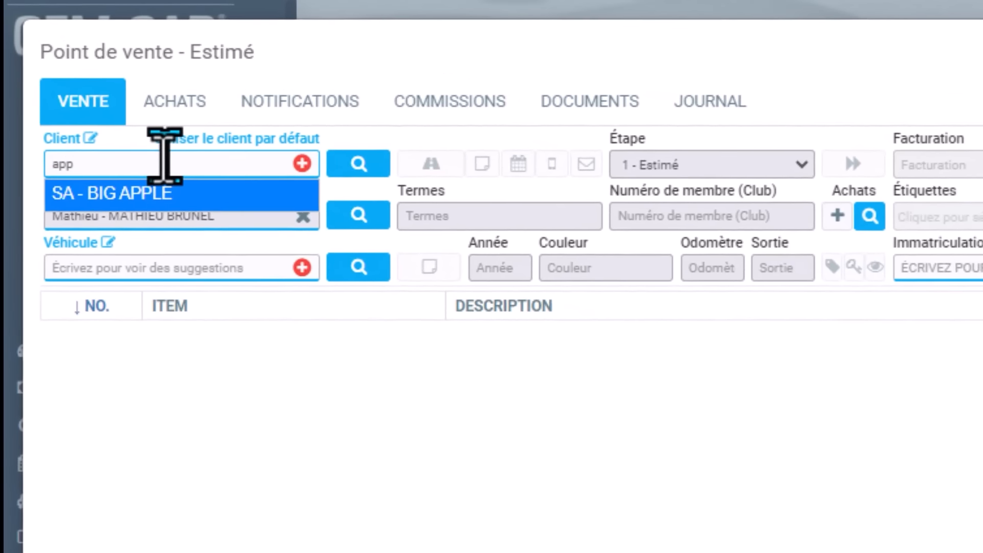
pyautogui.click(154, 197)
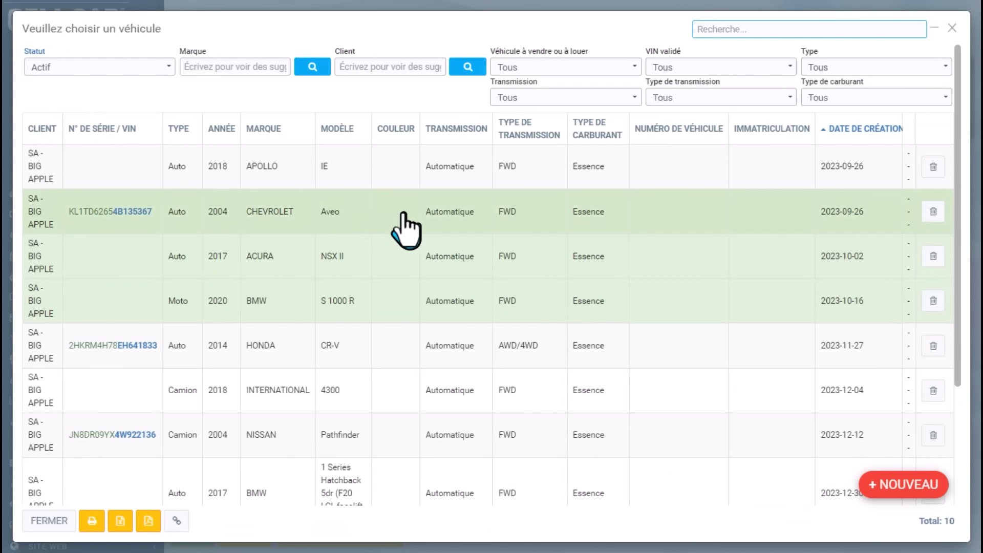
pyautogui.click(397, 228)
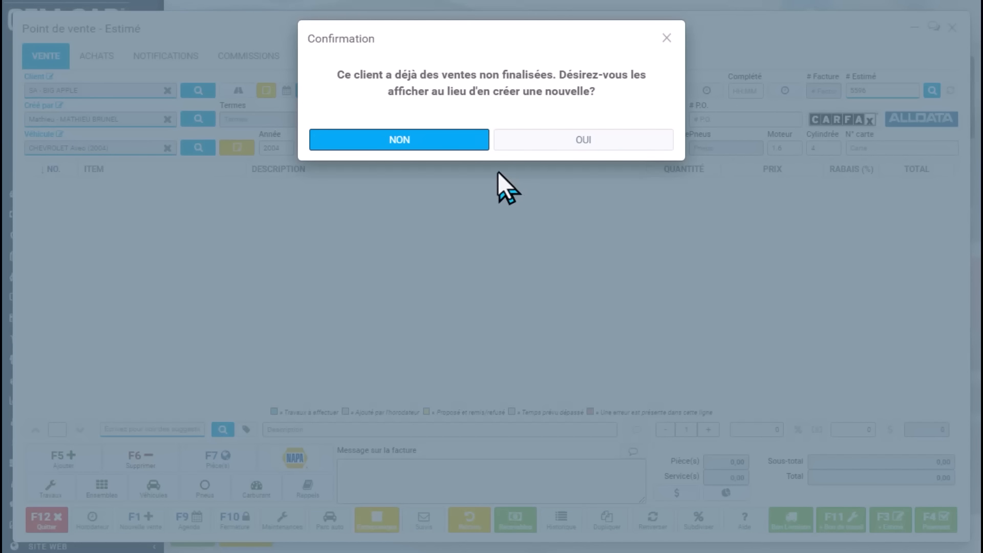
pyautogui.click(451, 145)
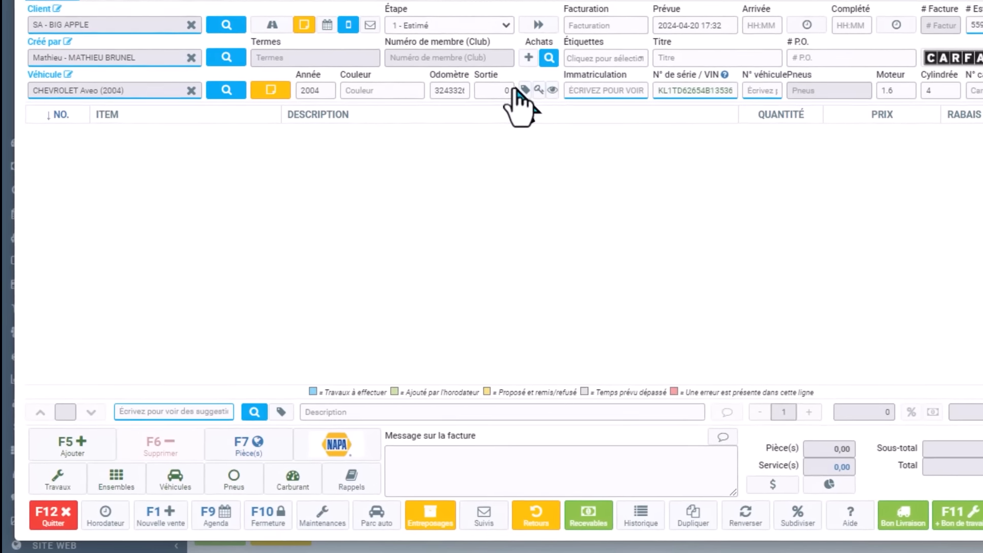
# Step: Add the CH oil change and inspection plus the PB, INS, JR and JV jobs to the estimate
pyautogui.write('ch')
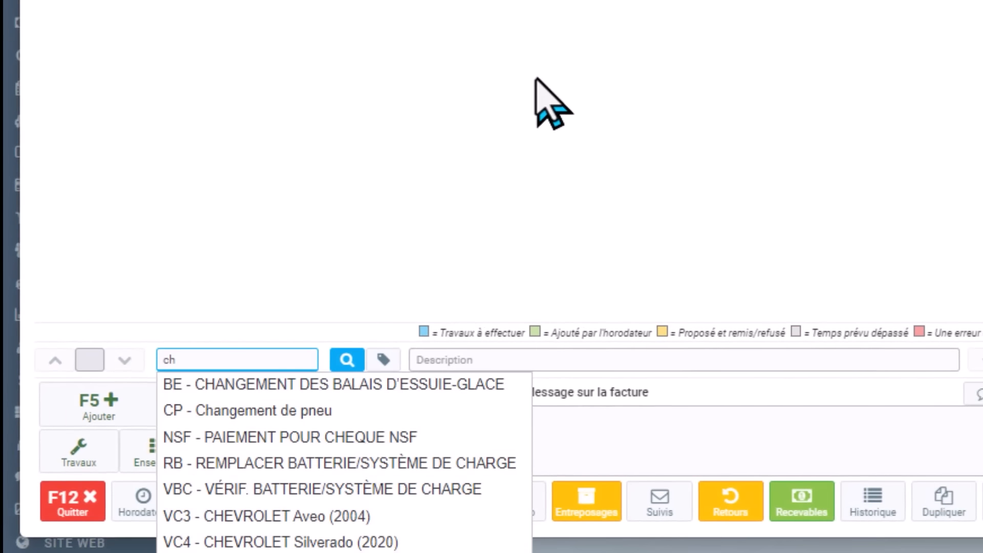
pyautogui.press('Return')
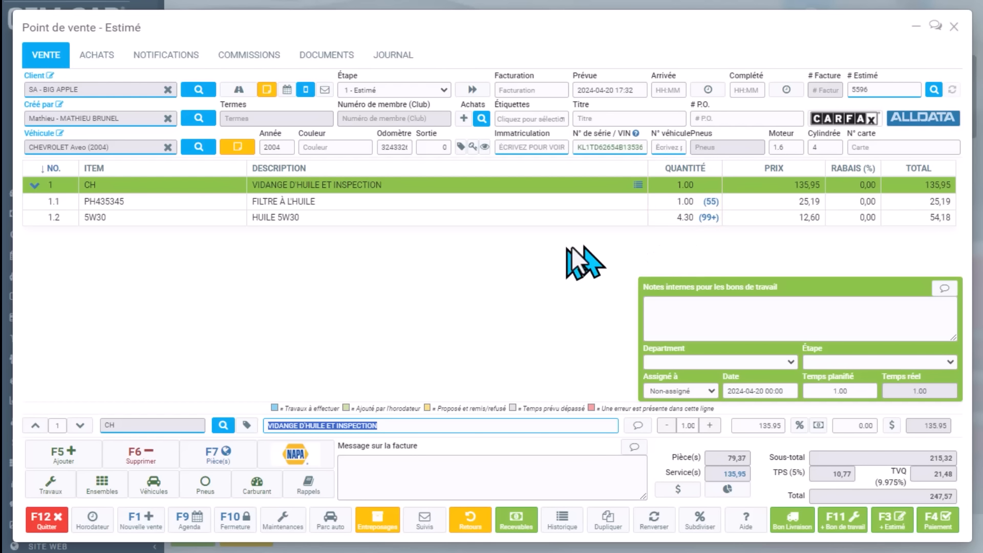
pyautogui.click(51, 485)
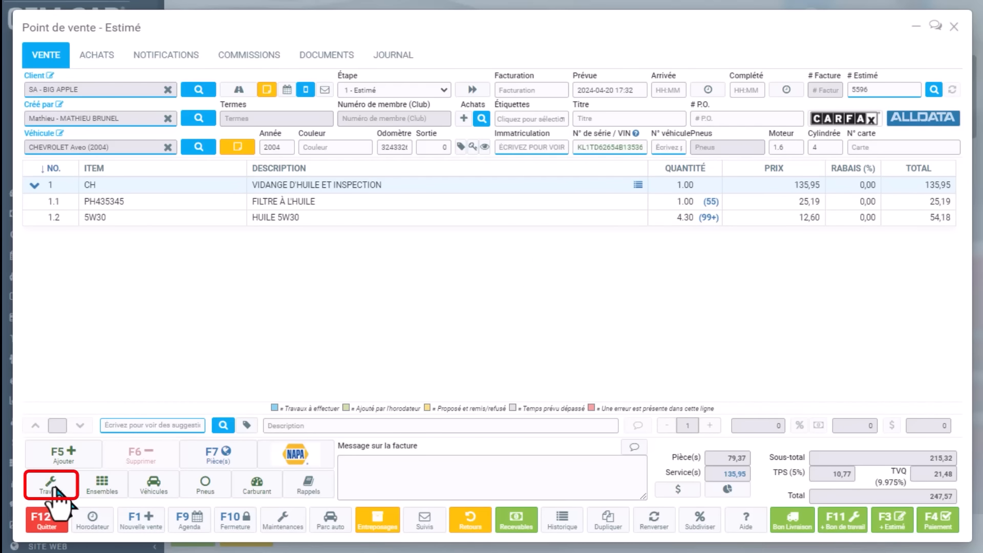
pyautogui.click(55, 487)
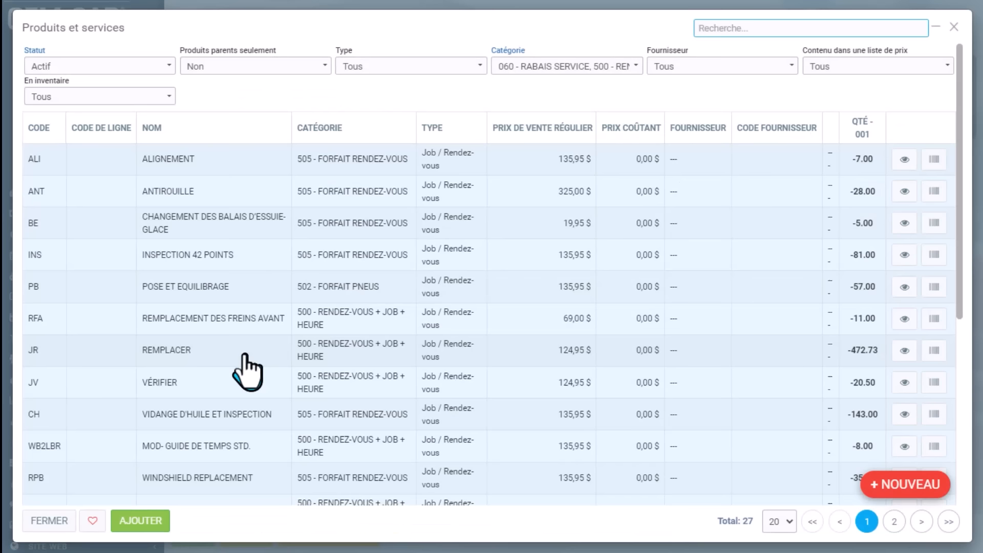
pyautogui.click(237, 288)
pyautogui.click(231, 267)
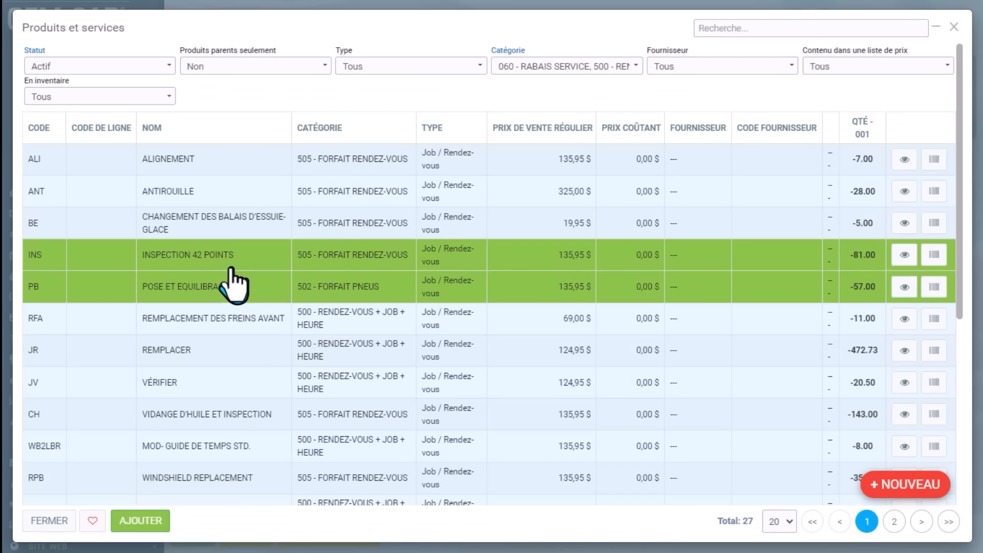
pyautogui.click(218, 350)
pyautogui.click(213, 382)
pyautogui.click(152, 519)
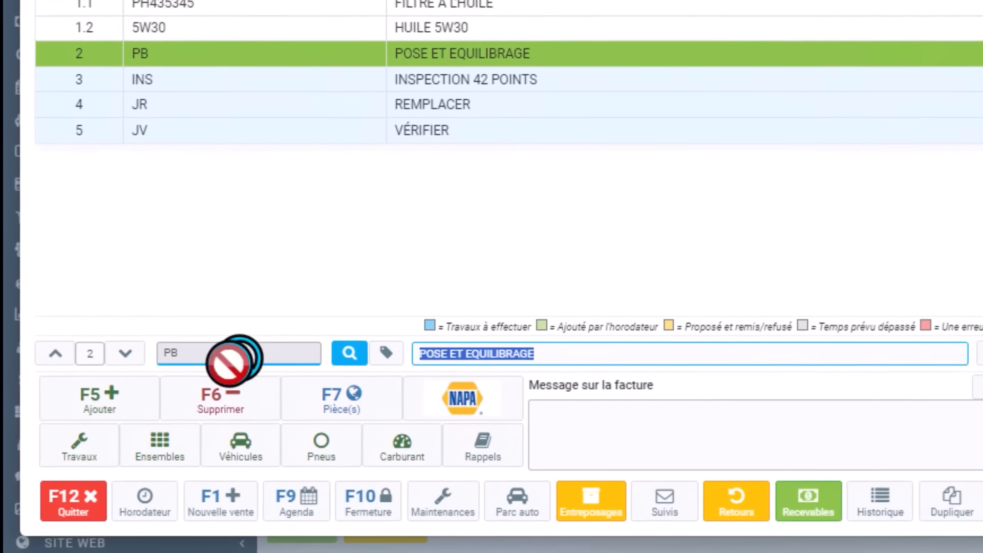
# Step: Create part 45646fdhh in category 200 - PIÈCES with description BOULON and cost 0.25, and add it to the estimate
pyautogui.click(128, 402)
pyautogui.write('45')
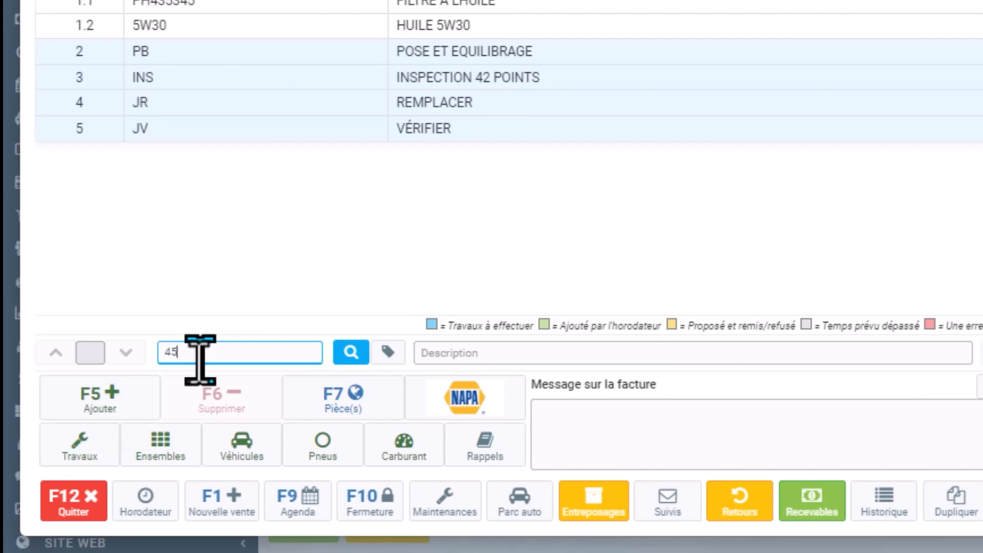
pyautogui.write('6464dfh')
pyautogui.press('Return')
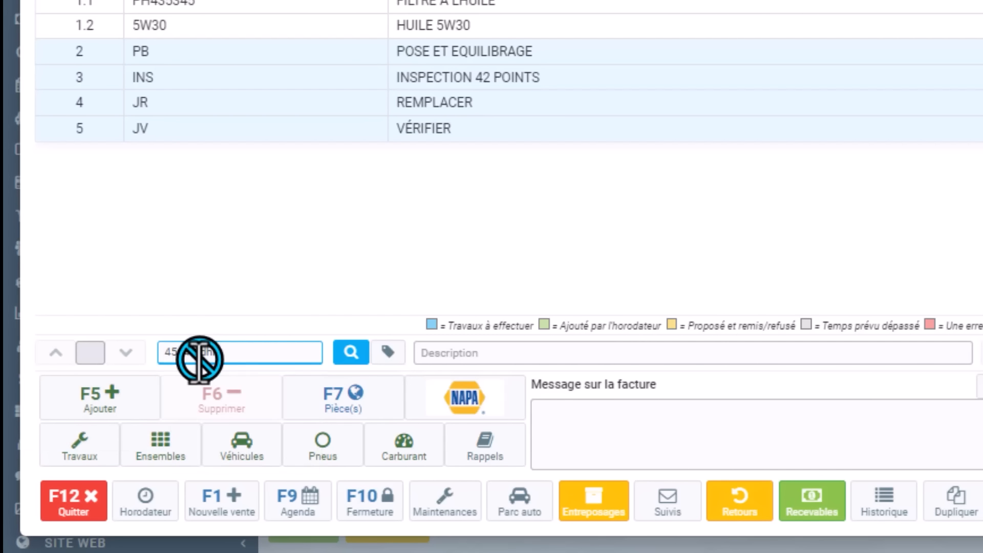
pyautogui.write('bo')
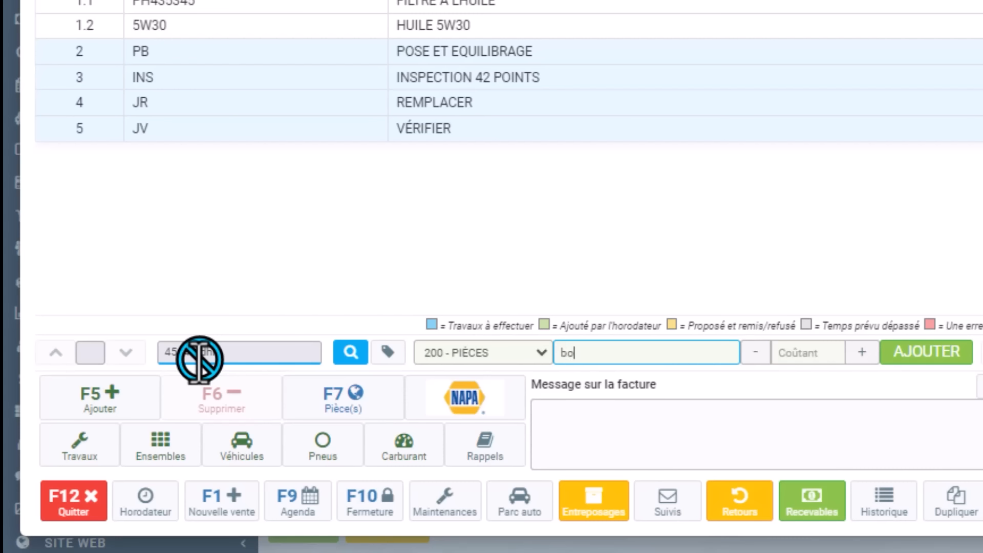
pyautogui.press('BackSpace')
pyautogui.press('BackSpace')
pyautogui.write('BOULON')
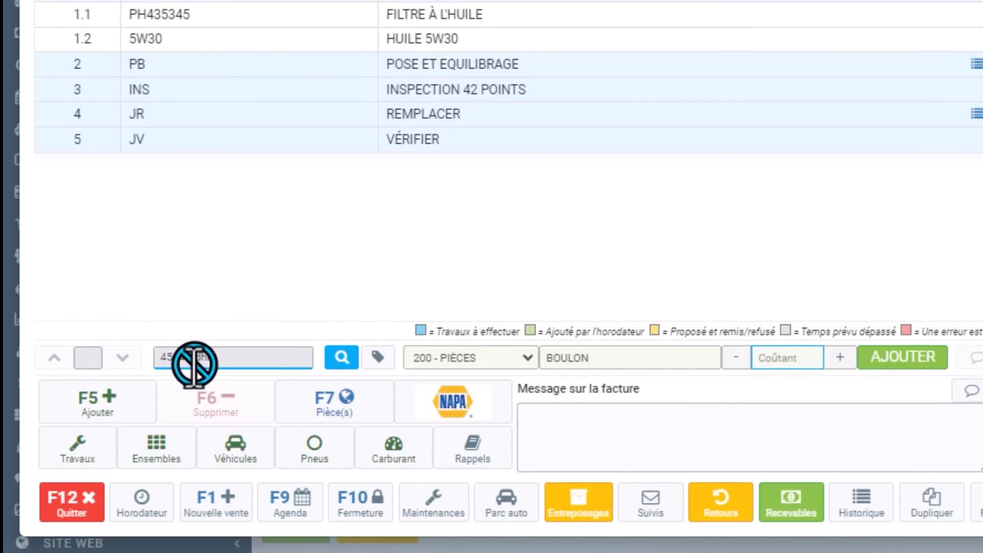
pyautogui.write('0.25')
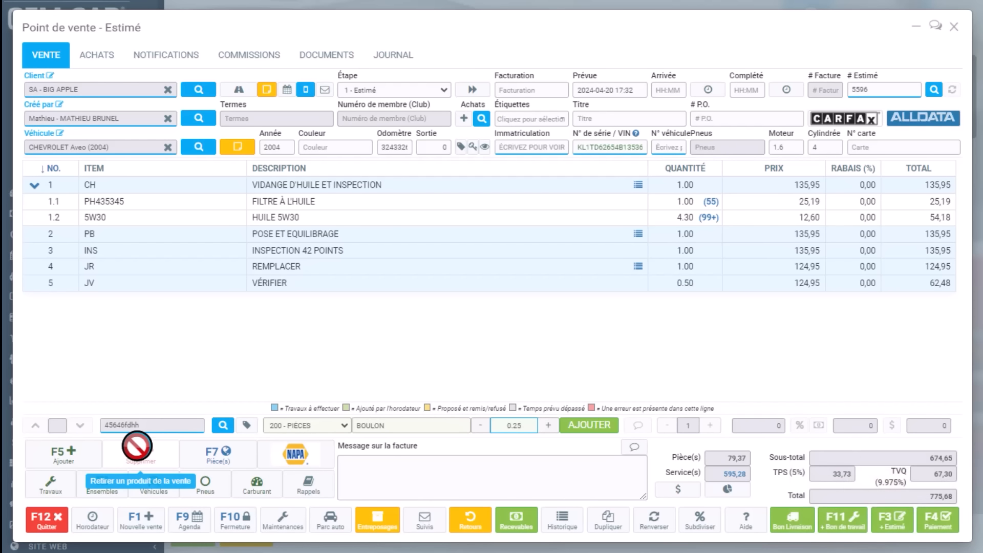
pyautogui.click(137, 445)
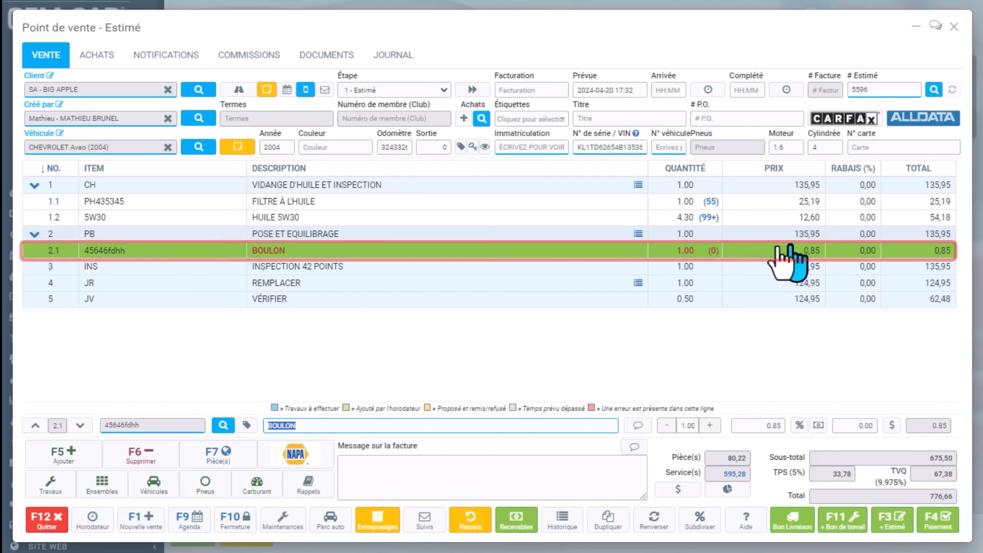
# Step: Display the price formula, margin and profit details of the BOULON line
pyautogui.click(777, 251)
pyautogui.click(779, 252)
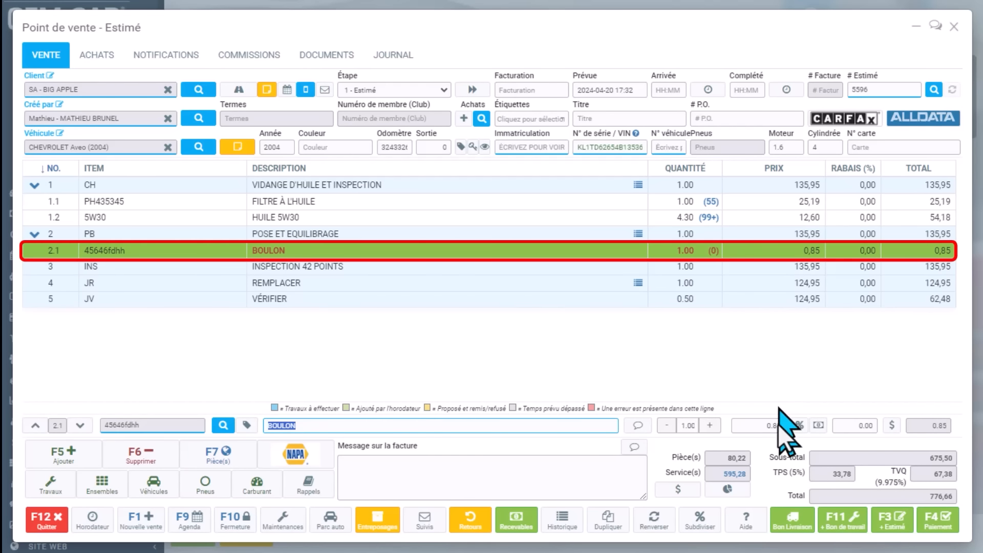
pyautogui.click(799, 425)
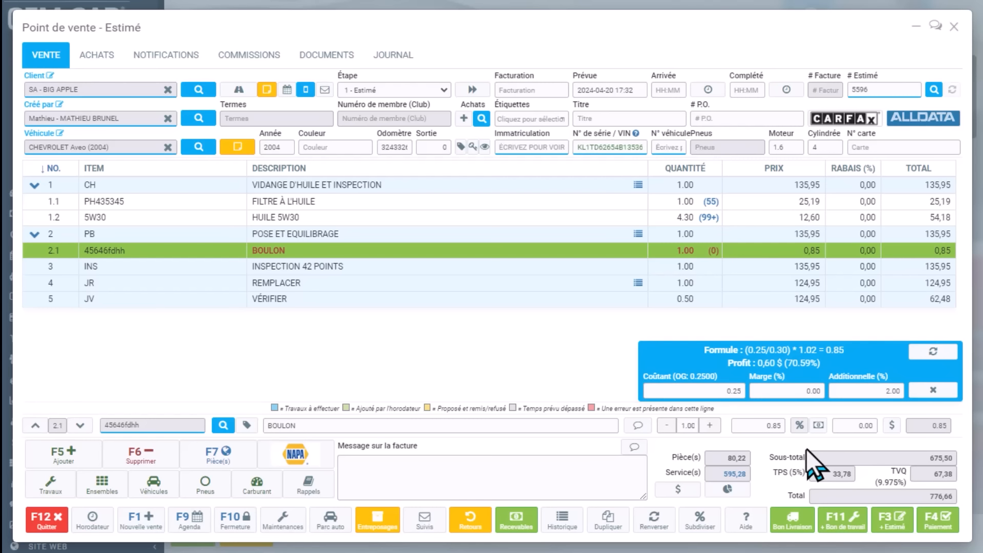
# Step: Open the NAPA CANADA online supplier catalogue from the estimate and log in with the prefilled credentials
pyautogui.click(77, 452)
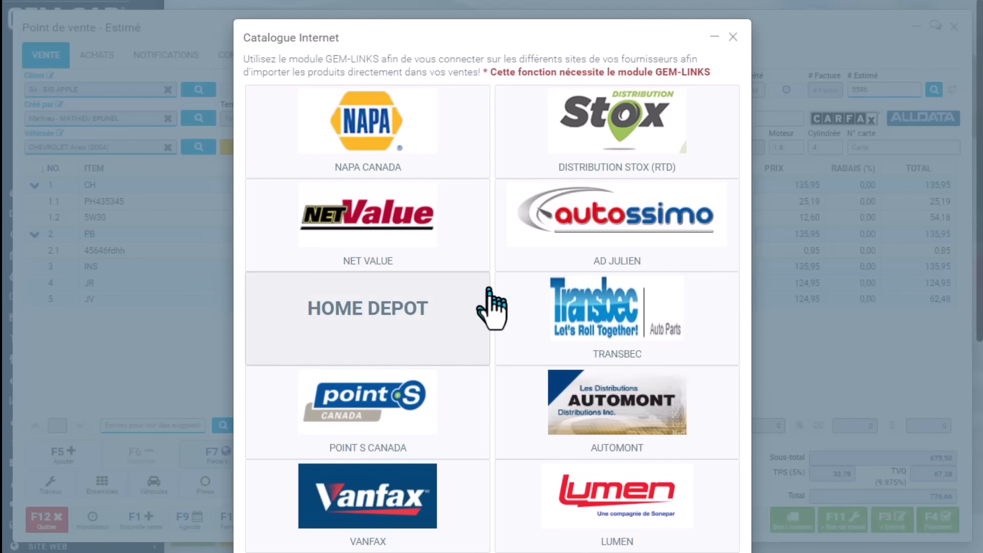
pyautogui.scroll(-6, 481, 290)
pyautogui.scroll(6, 428, 312)
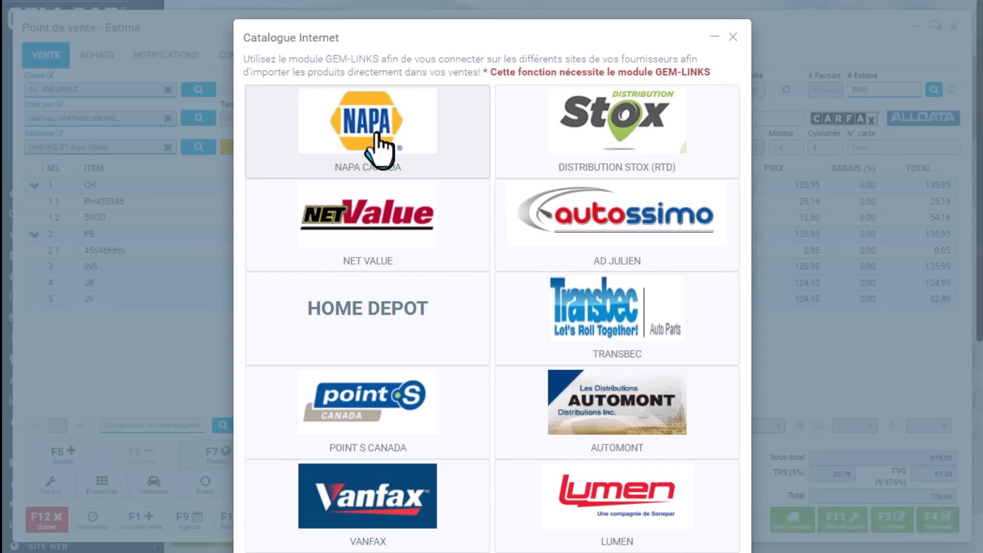
pyautogui.click(377, 135)
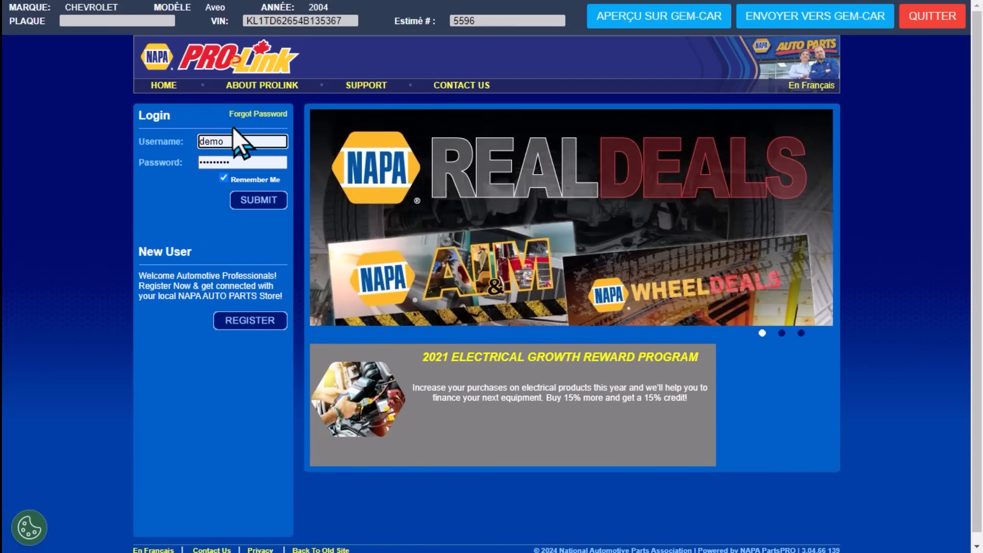
pyautogui.click(284, 199)
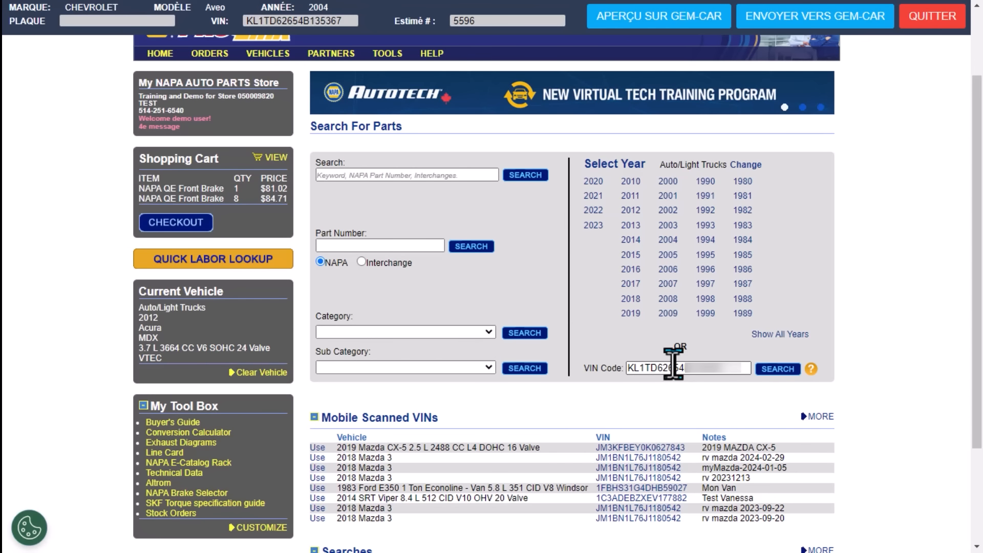
# Step: Send the NAPA shopping cart's two front brake pad items to the estimate, and move QE8396AX under the JV VÉRIFIER job
pyautogui.moveTo(136, 159); pyautogui.dragTo(249, 206)
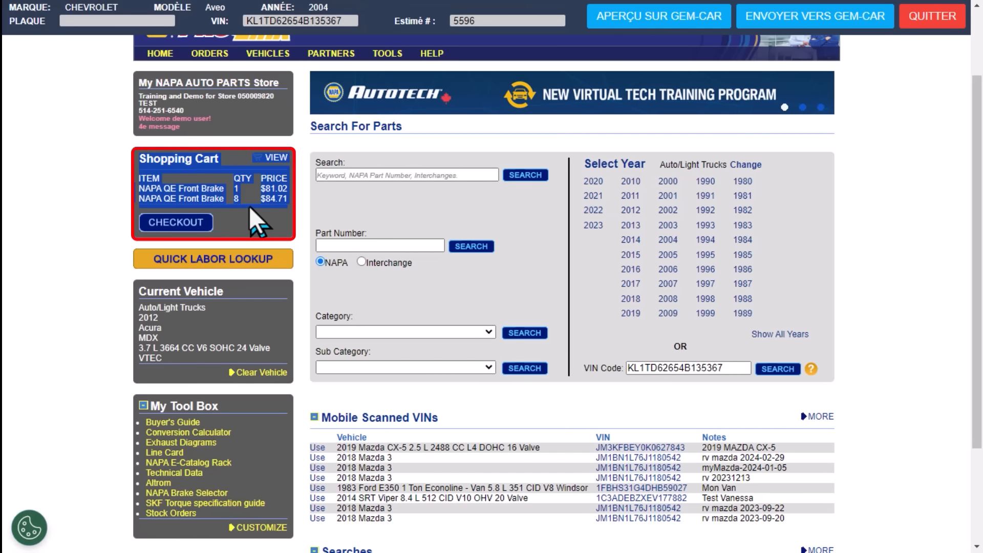
pyautogui.click(848, 23)
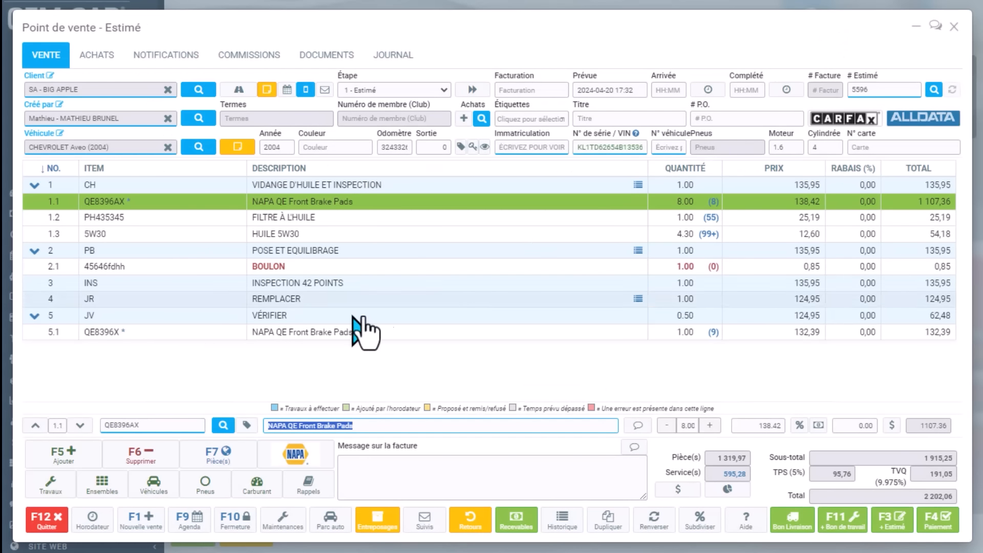
pyautogui.moveTo(269, 204); pyautogui.dragTo(270, 303)
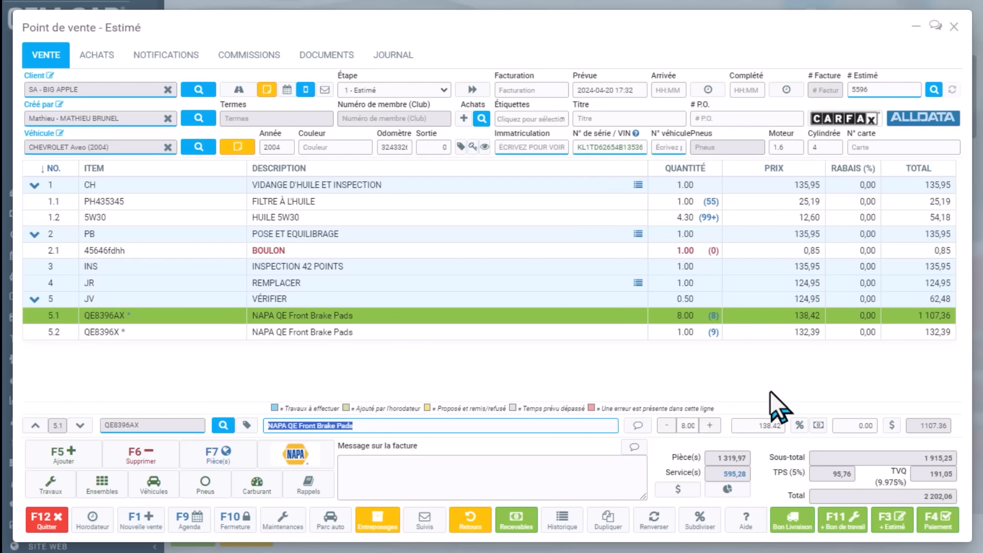
# Step: Generate the estimate document, email it to the client for electronic signature using the Soumission template, and return to the sale lines
pyautogui.click(892, 521)
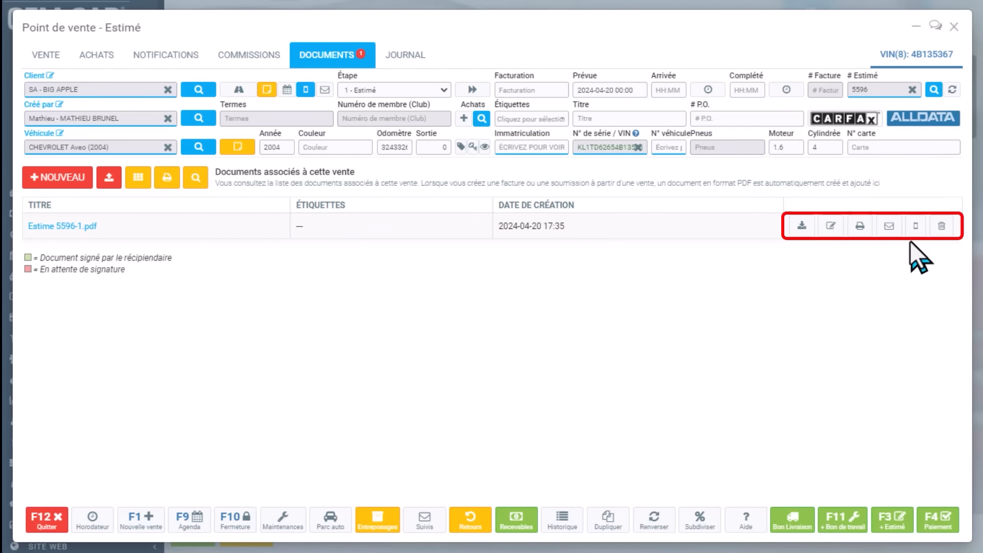
pyautogui.click(831, 227)
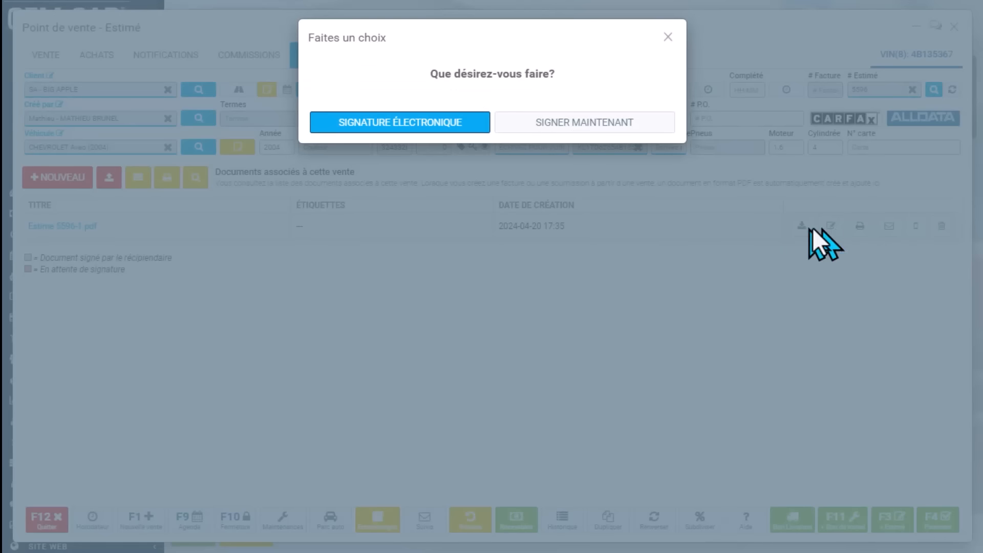
pyautogui.click(442, 132)
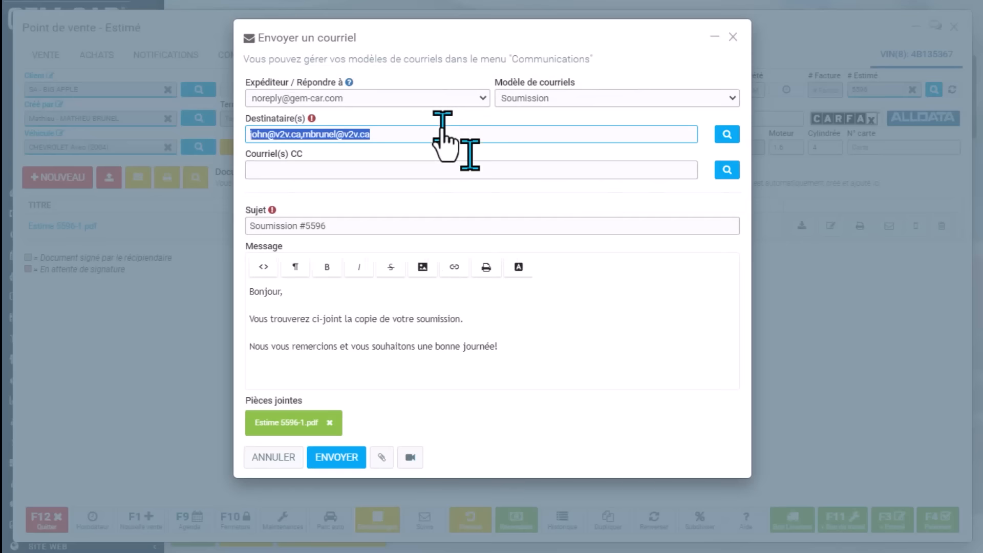
pyautogui.click(342, 457)
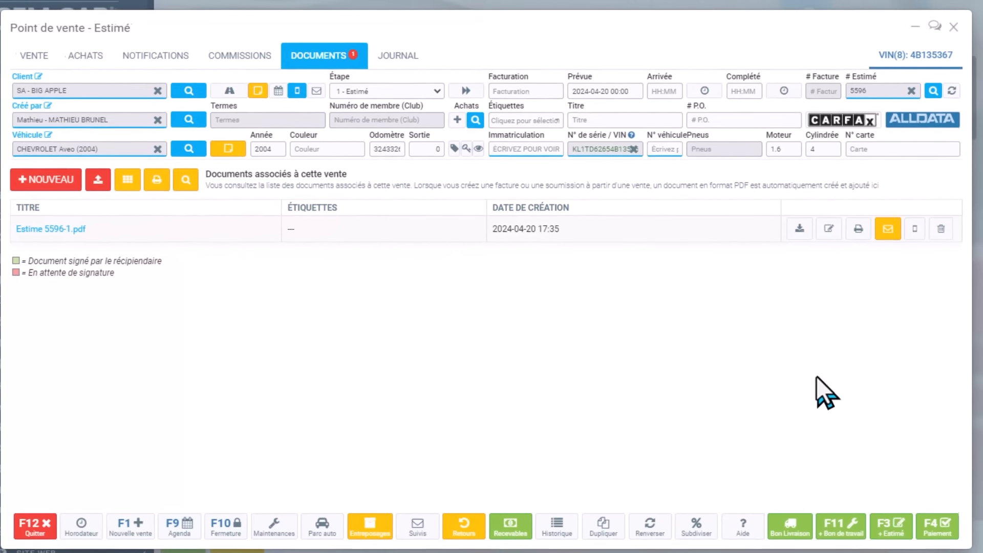
pyautogui.click(43, 59)
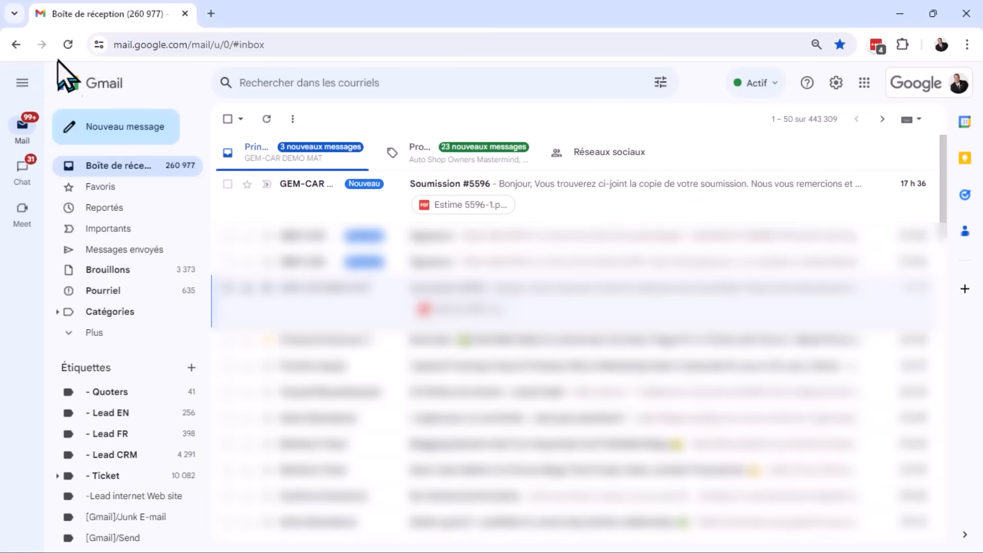
# Step: Open the received quote email in Gmail, follow its document signing link, and review the estimate down to the signature area
pyautogui.click(573, 190)
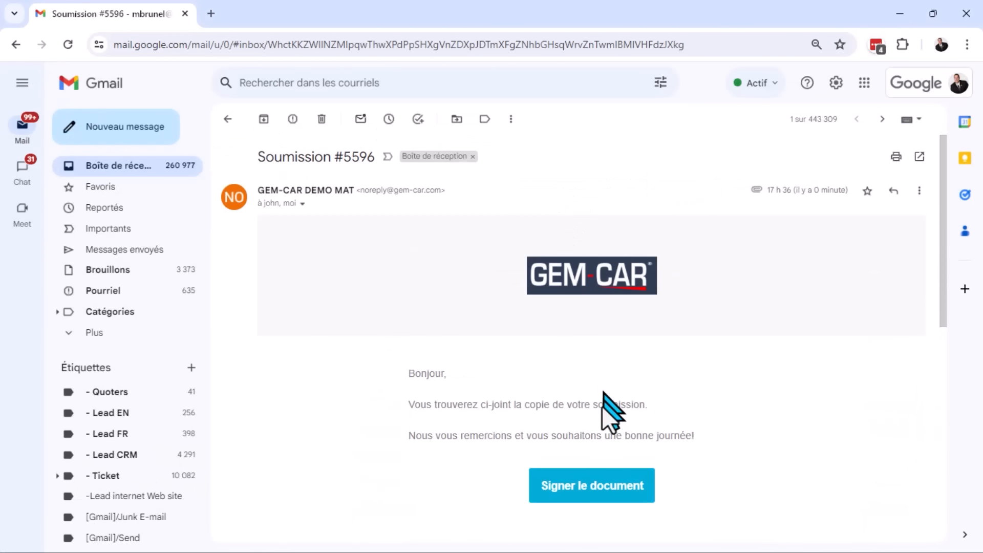
pyautogui.click(592, 486)
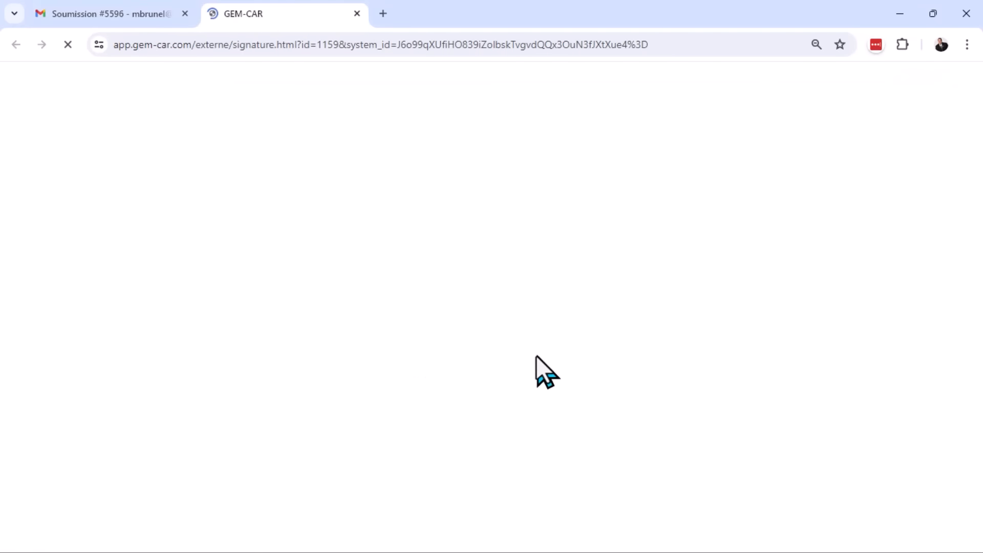
pyautogui.scroll(-1, 467, 324)
pyautogui.scroll(-7, 466, 324)
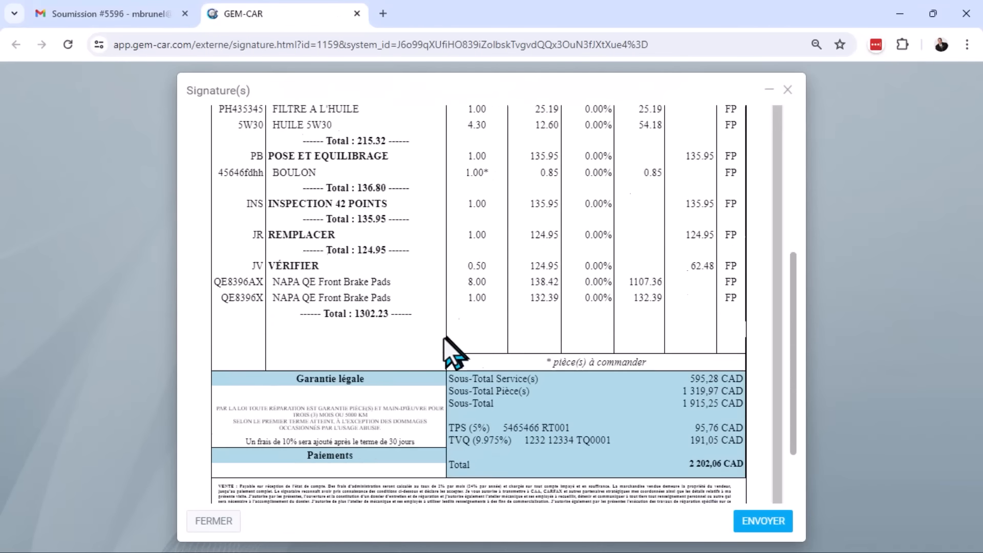
# Step: Draw and add the client's signature on the estimate, submit the signed document, and leave the browser window
pyautogui.click(481, 426)
pyautogui.moveTo(298, 129)
pyautogui.mouseDown()
pyautogui.moveTo(391, 173)
pyautogui.moveTo(333, 238)
pyautogui.moveTo(612, 266)
pyautogui.mouseUp()
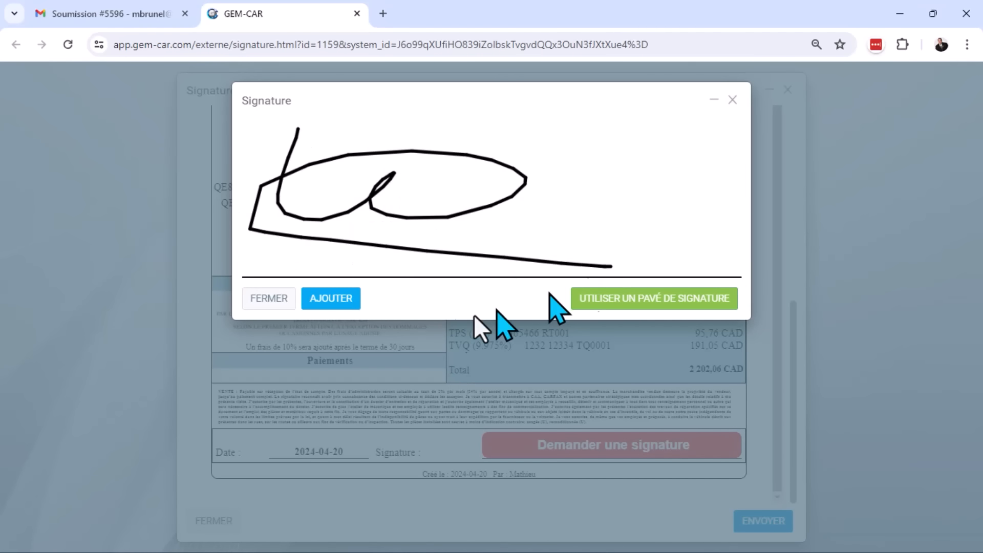
pyautogui.click(334, 301)
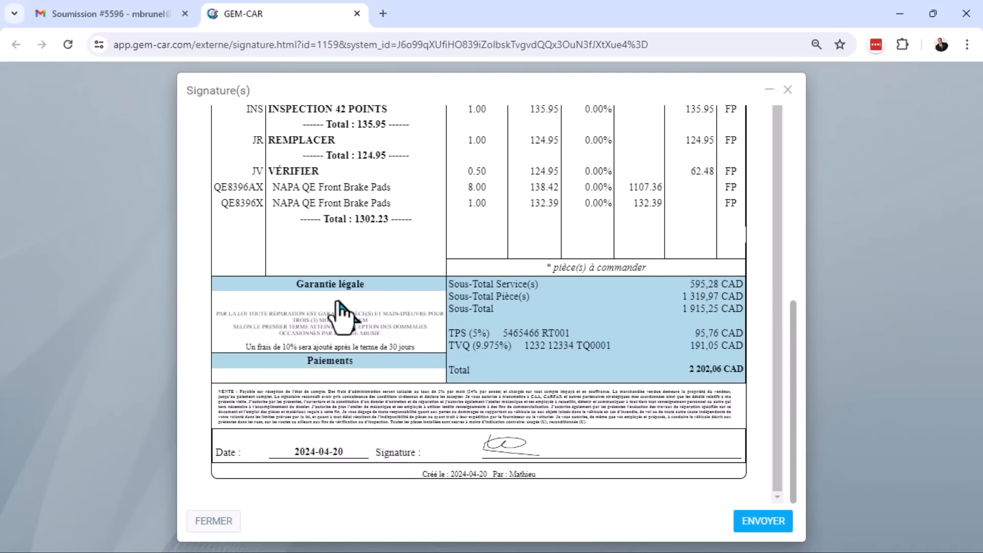
pyautogui.click(764, 521)
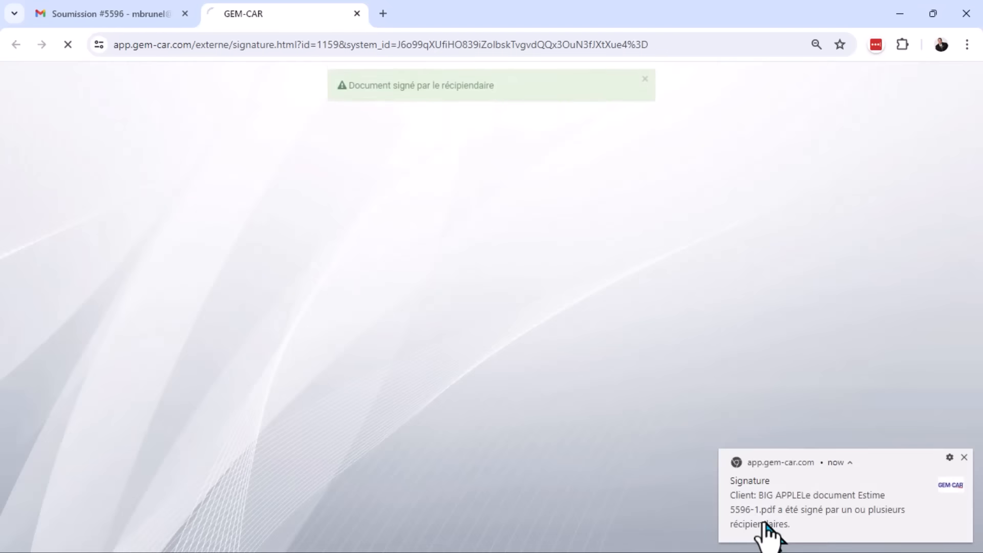
pyautogui.click(964, 457)
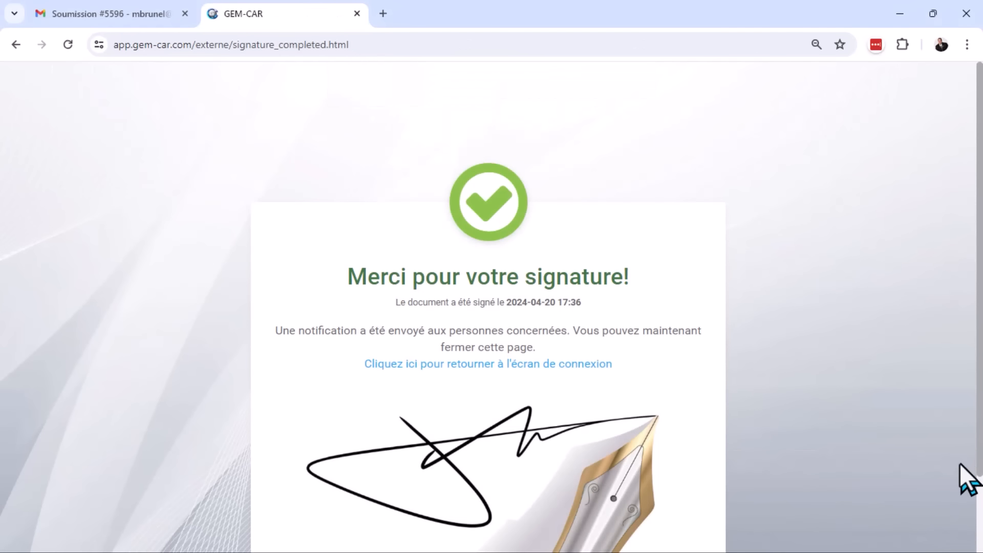
pyautogui.click(900, 12)
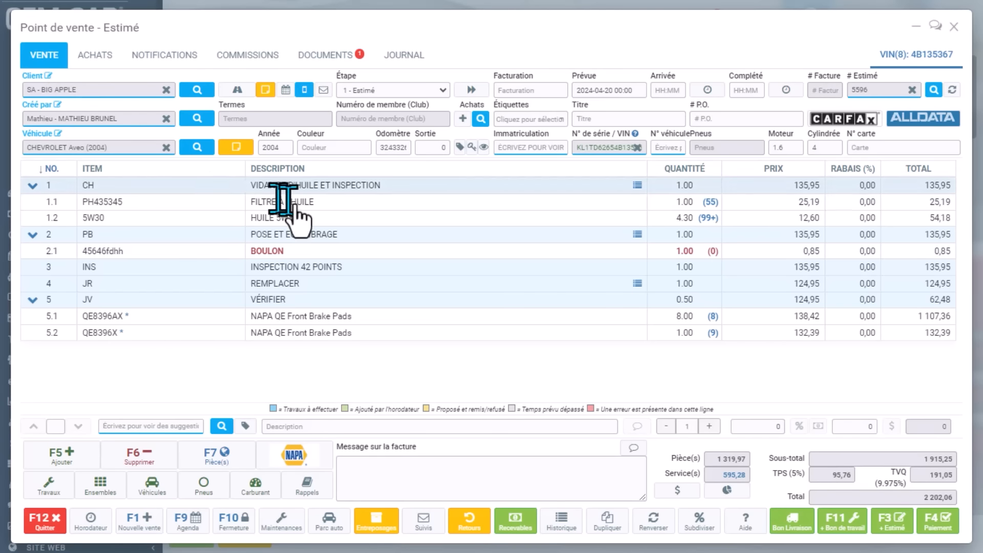
# Step: Review the signed estimate PDF among the sale's documents, checking its signature, and return to the sale lines
pyautogui.click(333, 60)
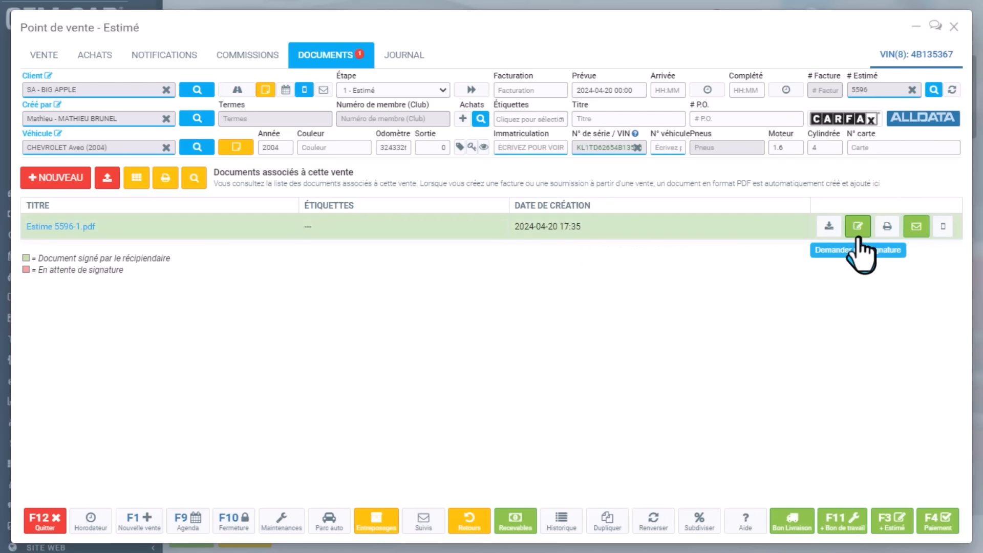
pyautogui.click(59, 227)
pyautogui.scroll(-7, 543, 341)
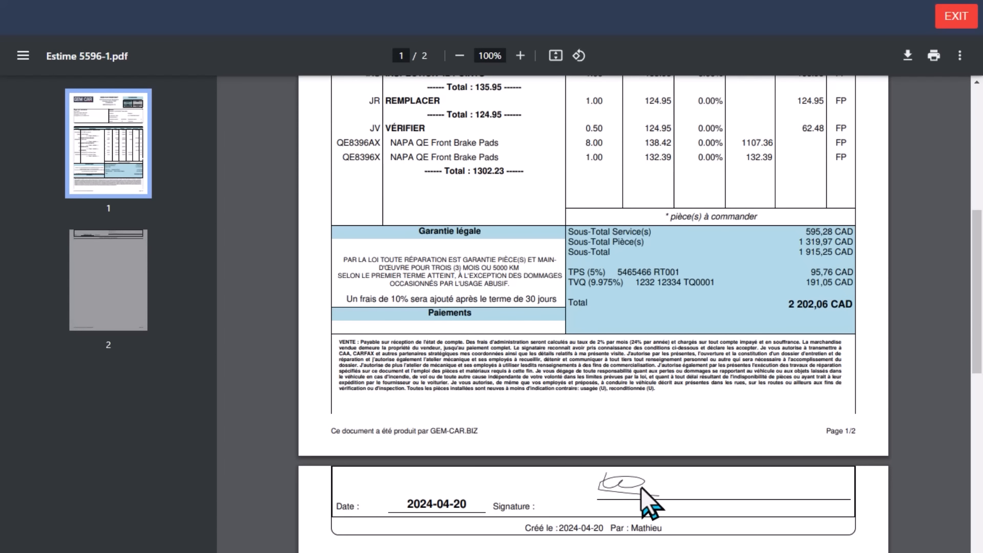
pyautogui.click(957, 19)
pyautogui.click(38, 58)
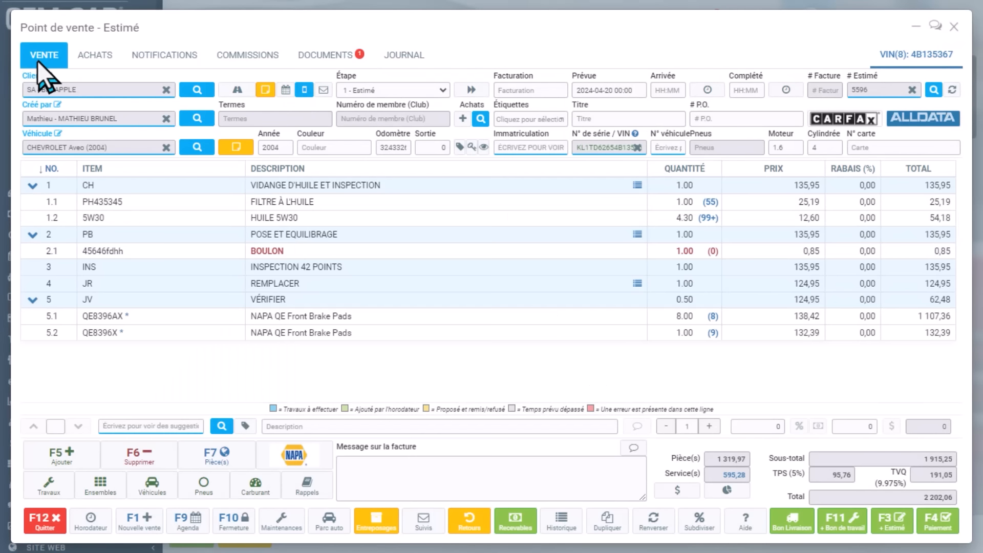
# Step: Schedule all of the sale's jobs in the agenda from 09:00 in the free technician's bay, and reopen the sale from its INSPECTION 42 POINTS appointment
pyautogui.click(197, 532)
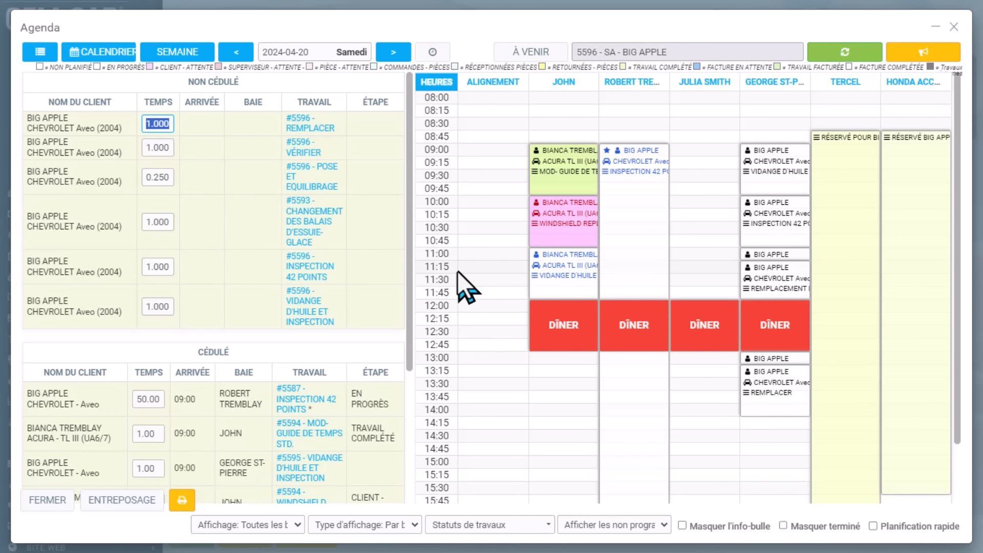
pyautogui.click(700, 149)
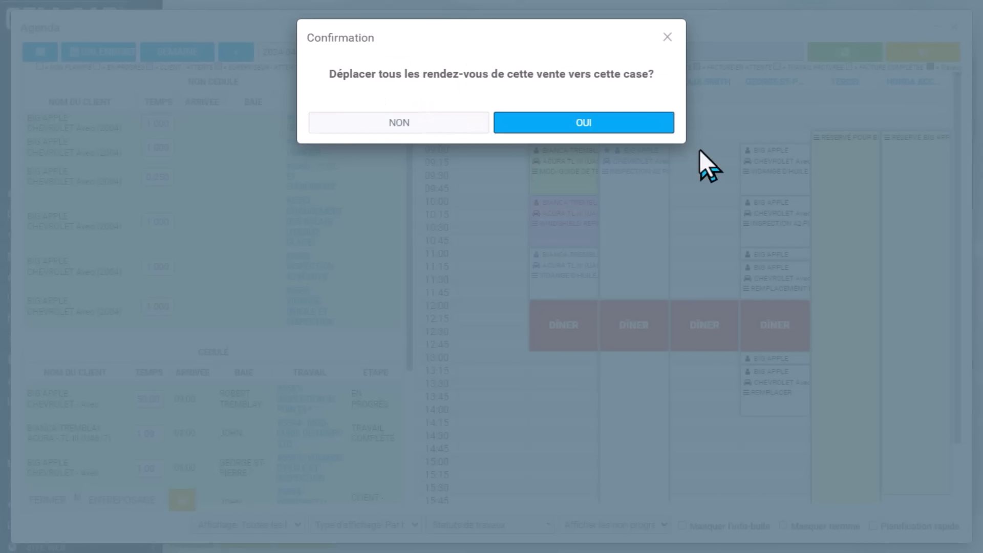
pyautogui.click(604, 127)
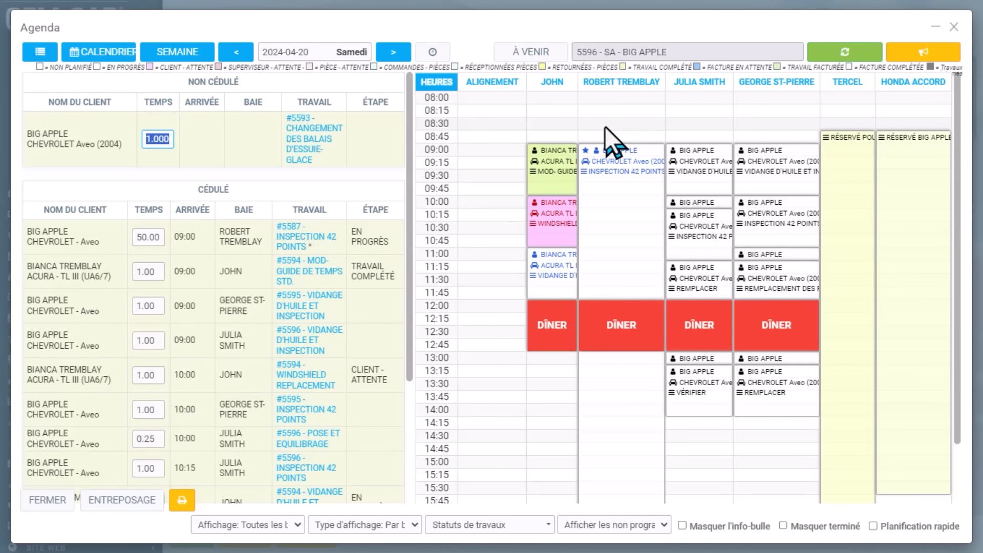
pyautogui.moveTo(716, 249)
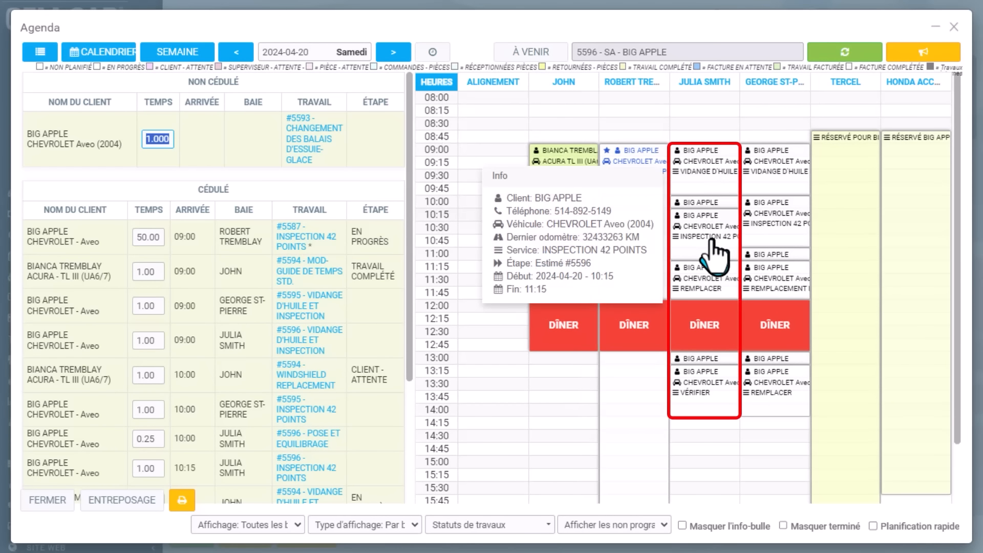
pyautogui.doubleClick(715, 249)
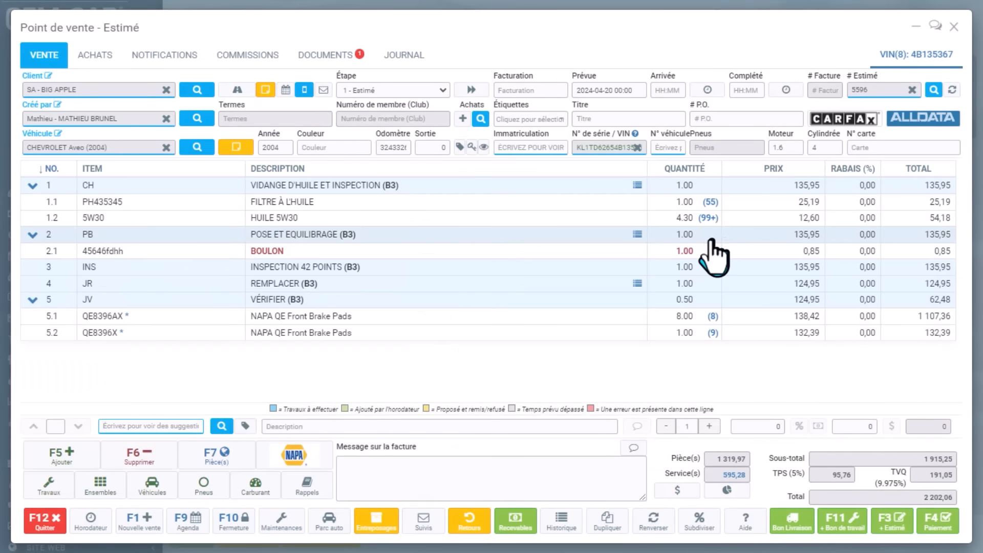
# Step: Order the two NAPA QE Front Brake Pads lines, QE8396AX and QE8396X, from the supplier through GEM-LINKS
pyautogui.rightClick(475, 316)
pyautogui.click(411, 322)
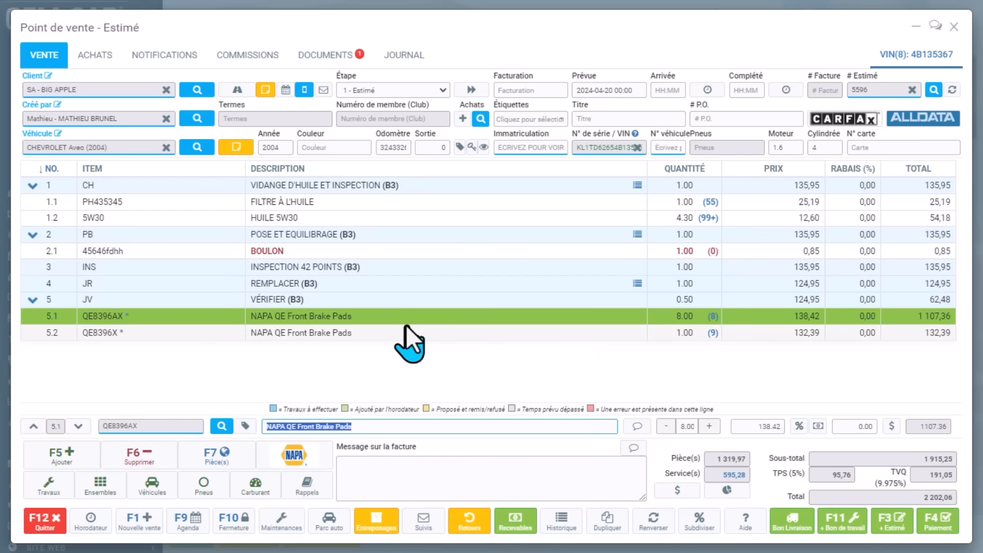
pyautogui.keyDown('ctrl'); pyautogui.click(405, 332); pyautogui.keyUp('ctrl')
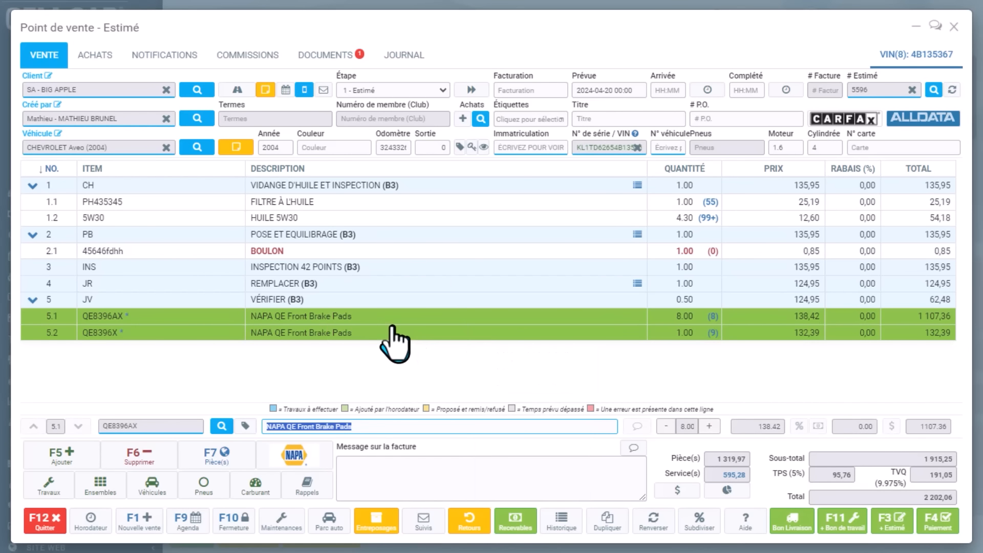
pyautogui.rightClick(394, 330)
pyautogui.moveTo(439, 336)
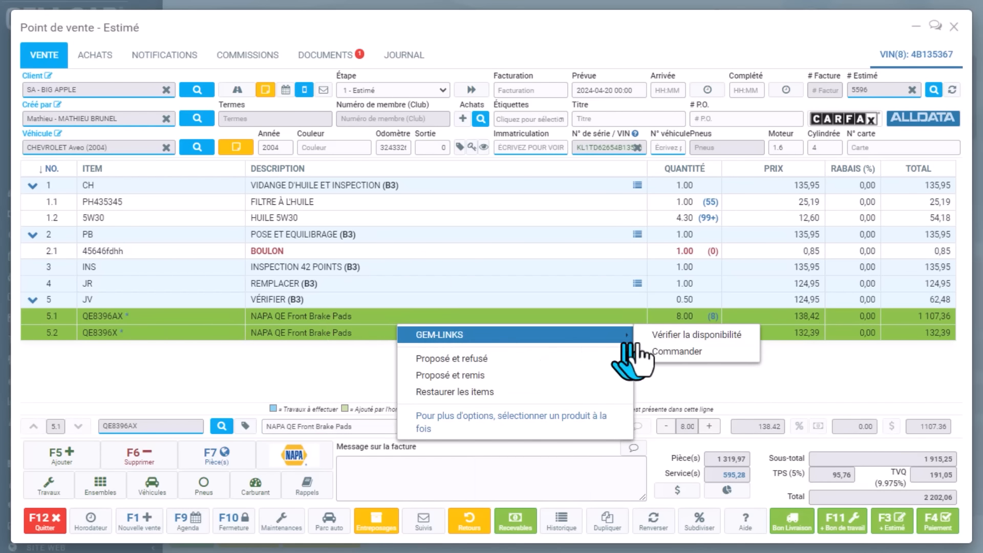
pyautogui.click(719, 359)
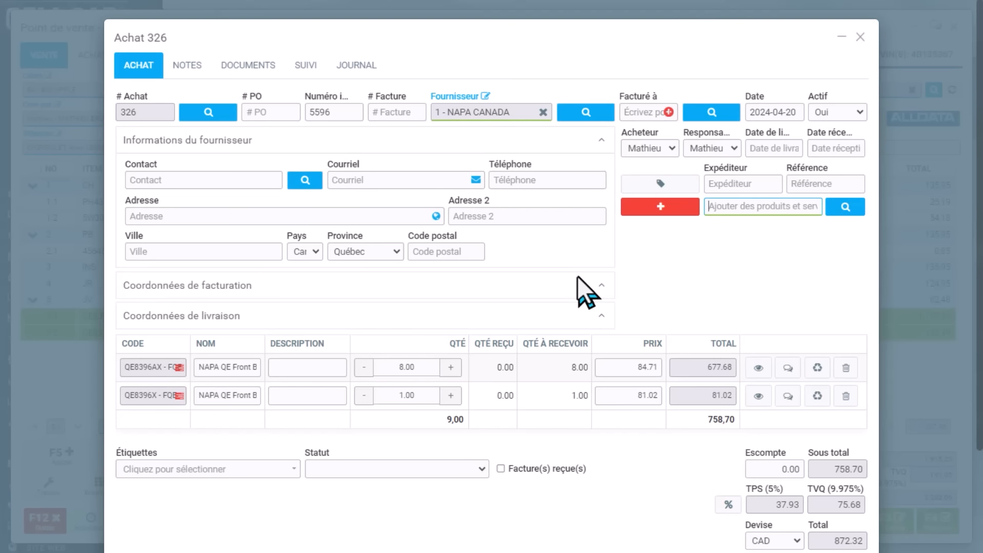
# Step: Process the NAPA CANADA purchase as Réceptionner la facture, entering the supplier's invoice number and receiving its quantities
pyautogui.scroll(-2, 591, 277)
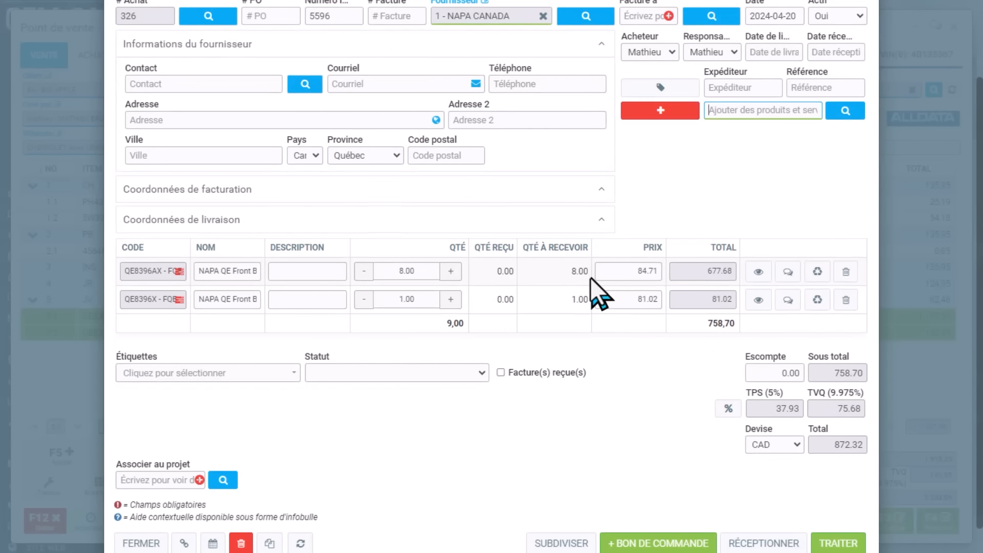
pyautogui.scroll(-1, 593, 290)
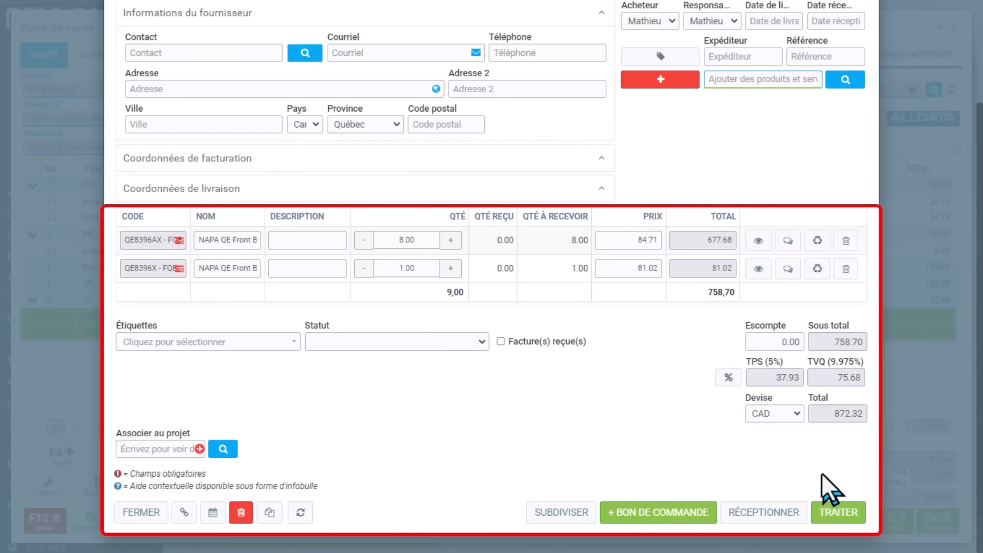
pyautogui.click(838, 512)
pyautogui.write('4534534')
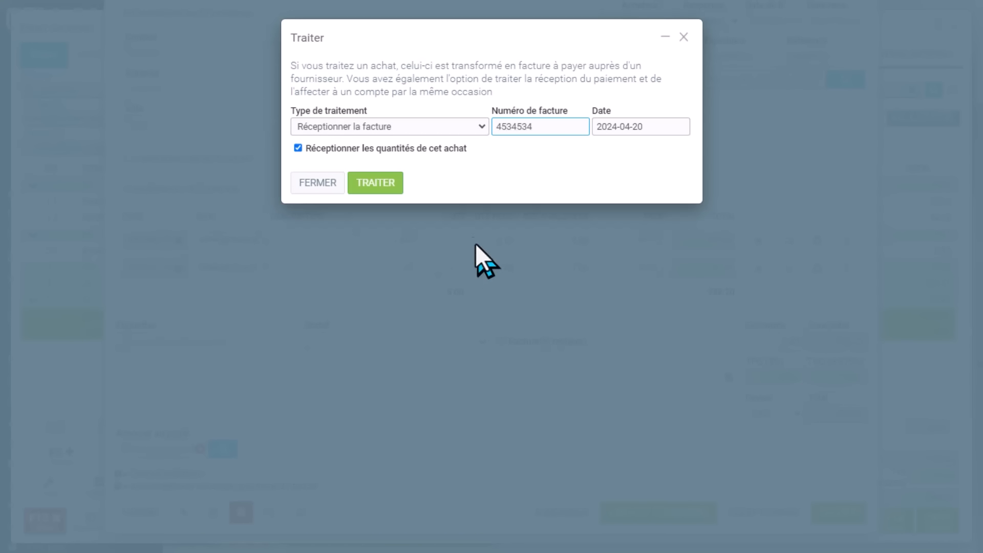
pyautogui.click(387, 187)
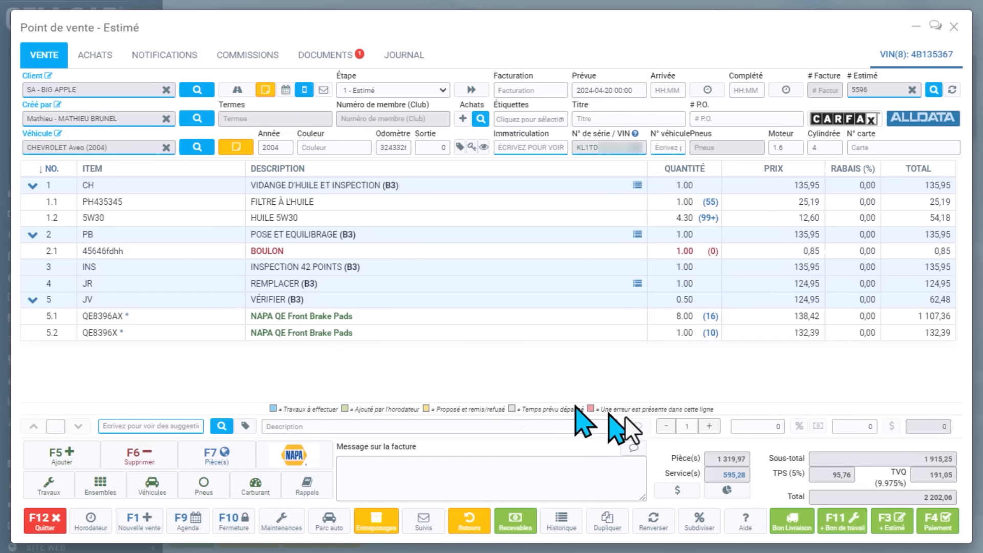
# Step: Generate the work order from the sale and review its PDF, including the scheduled jobs, parts and authorization section
pyautogui.click(842, 520)
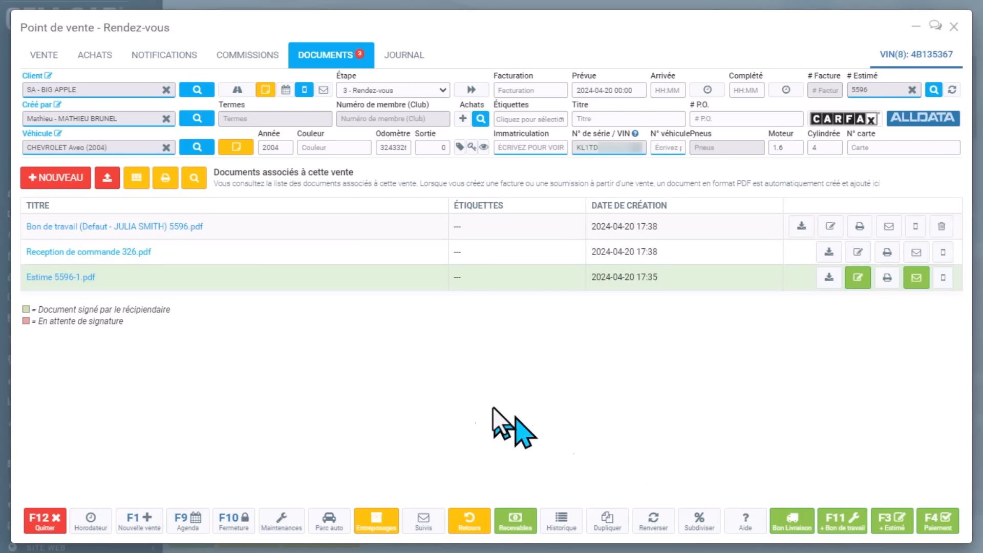
pyautogui.click(138, 227)
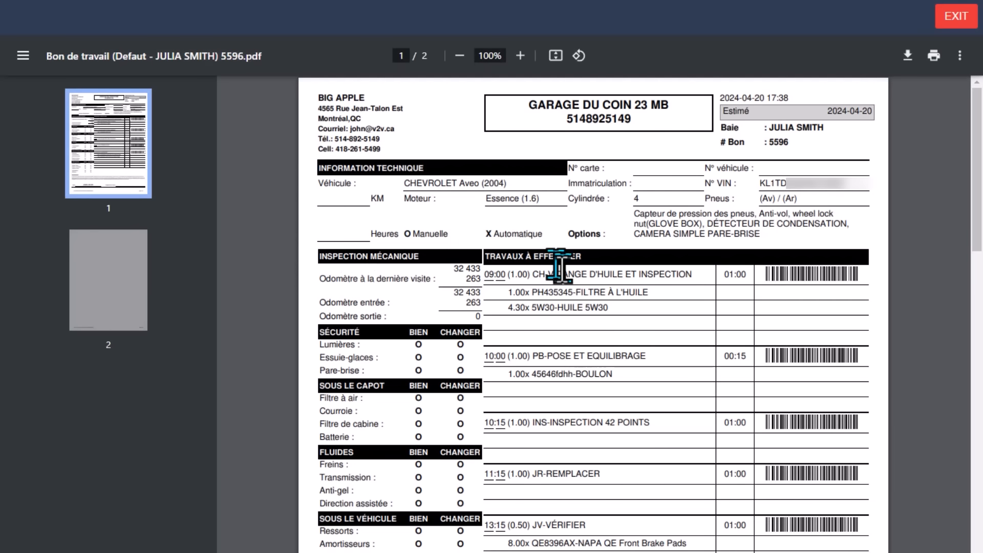
pyautogui.scroll(-4, 585, 333)
pyautogui.scroll(-4, 583, 351)
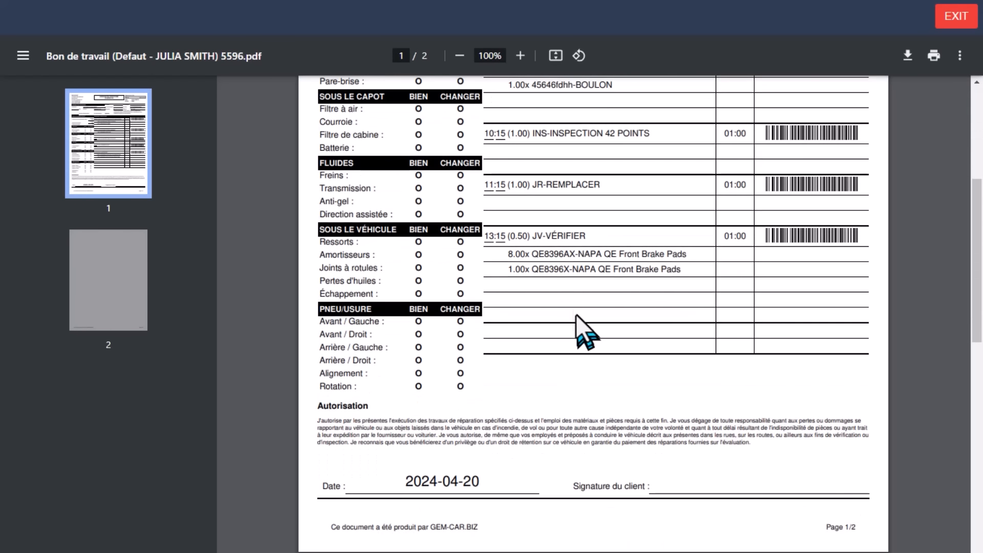
# Step: Sign the Bon de travail PDF on the spot with the client's handwritten signature in the authorization section, and submit it
pyautogui.click(953, 17)
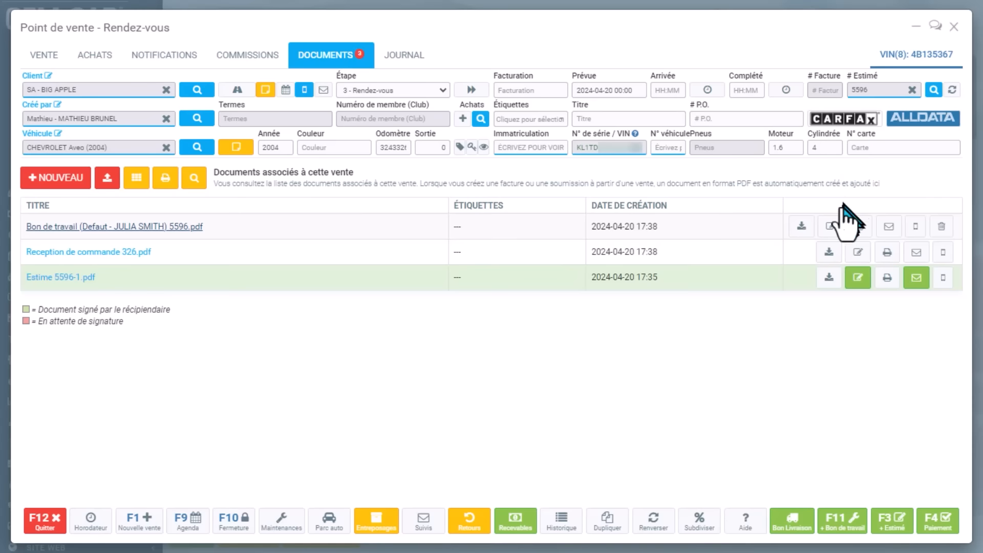
pyautogui.click(830, 227)
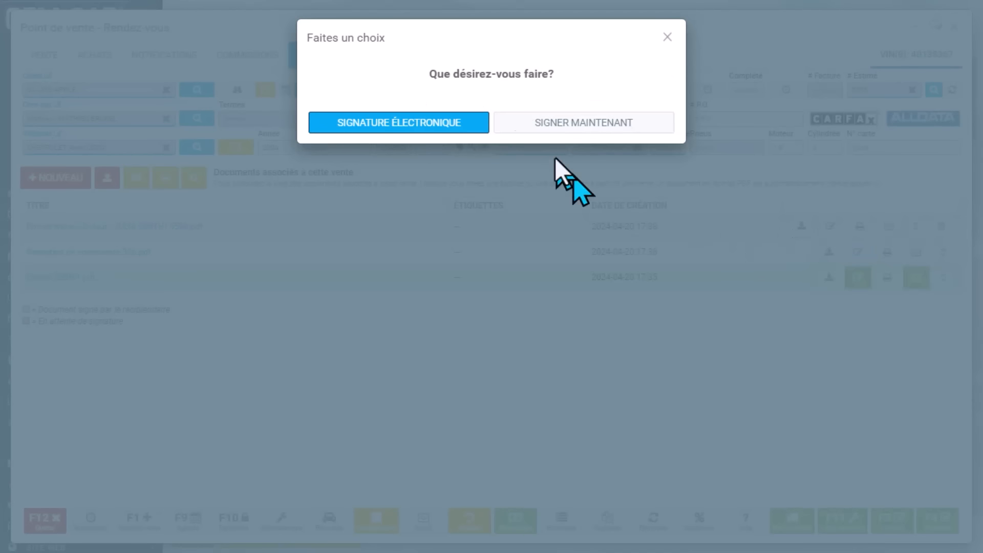
pyautogui.click(540, 124)
pyautogui.scroll(-7, 419, 319)
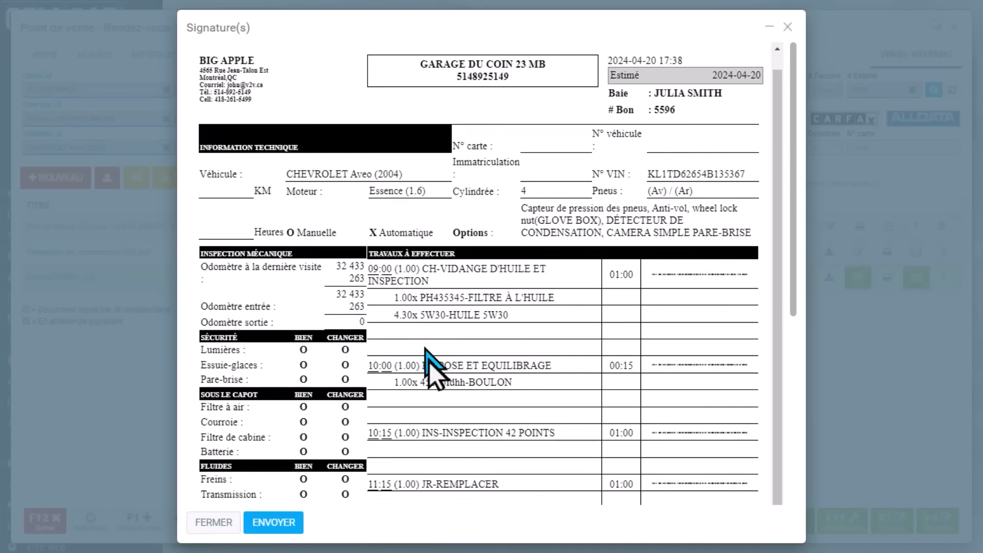
pyautogui.click(593, 485)
pyautogui.moveTo(318, 112)
pyautogui.mouseDown()
pyautogui.moveTo(304, 136)
pyautogui.moveTo(469, 124)
pyautogui.moveTo(571, 164)
pyautogui.mouseUp()
pyautogui.click(334, 236)
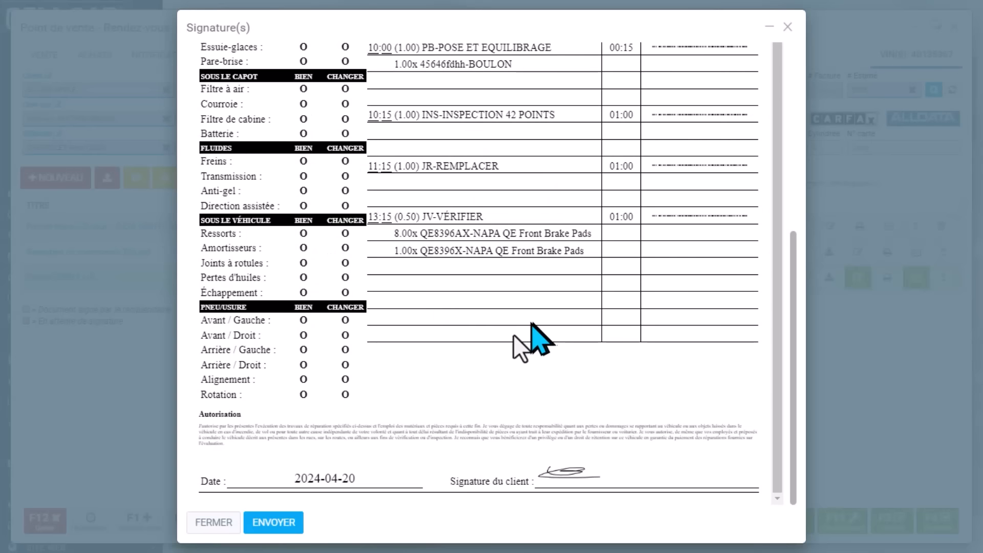
pyautogui.click(273, 522)
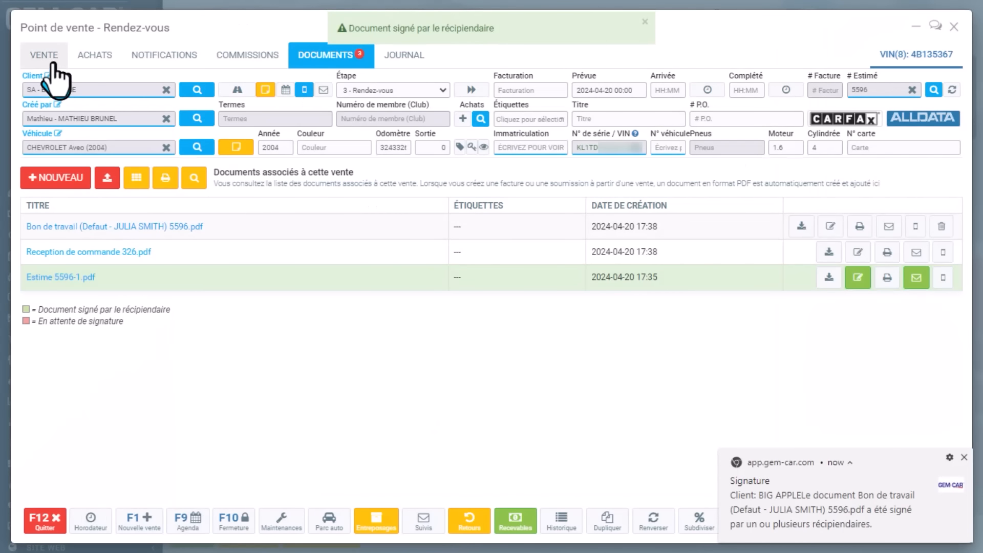
# Step: Pay the sale with 50.00 COMPTANT, 500.00 CHEQUE and the remaining 1652.06 on MASTERCARD, and return to the invoiced sale's lines
pyautogui.click(45, 58)
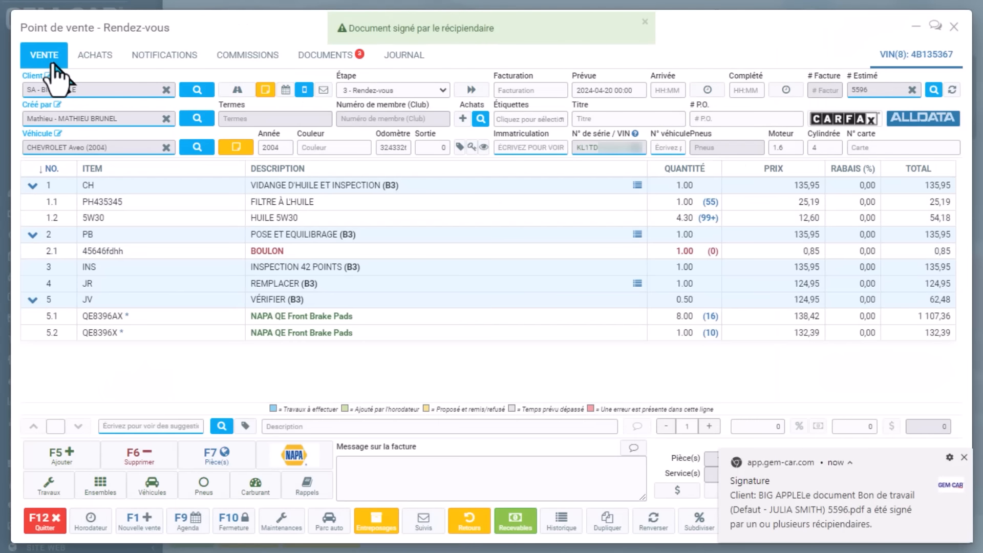
pyautogui.click(964, 457)
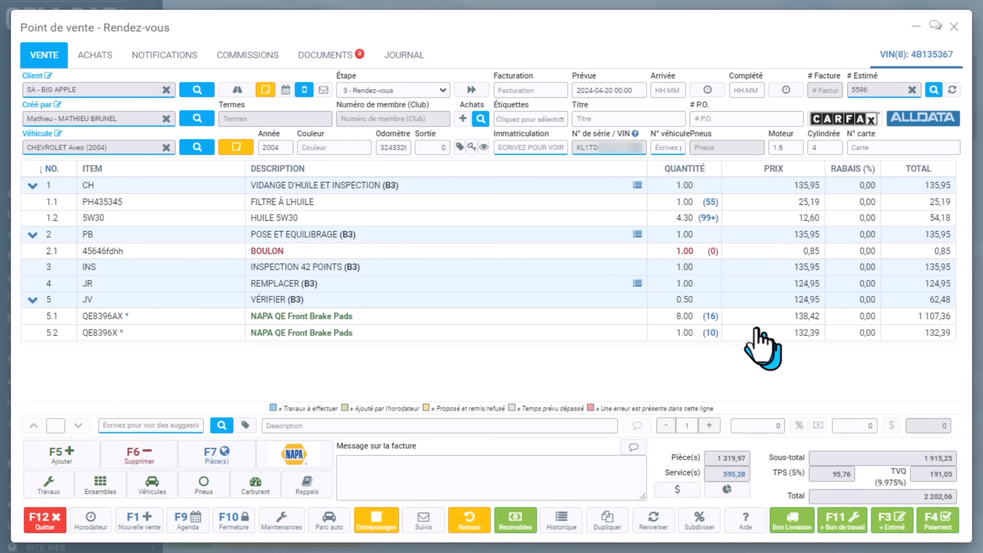
pyautogui.click(937, 525)
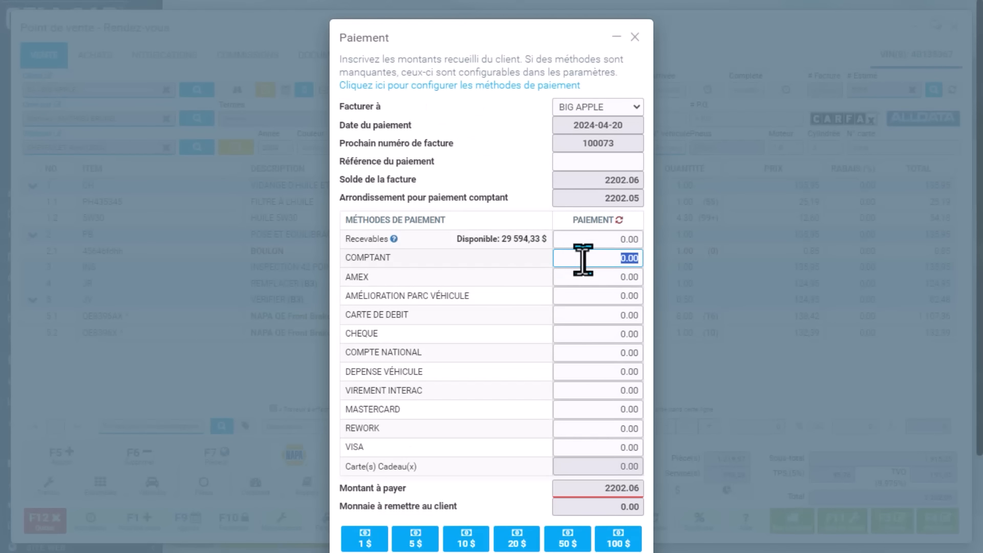
pyautogui.write('50')
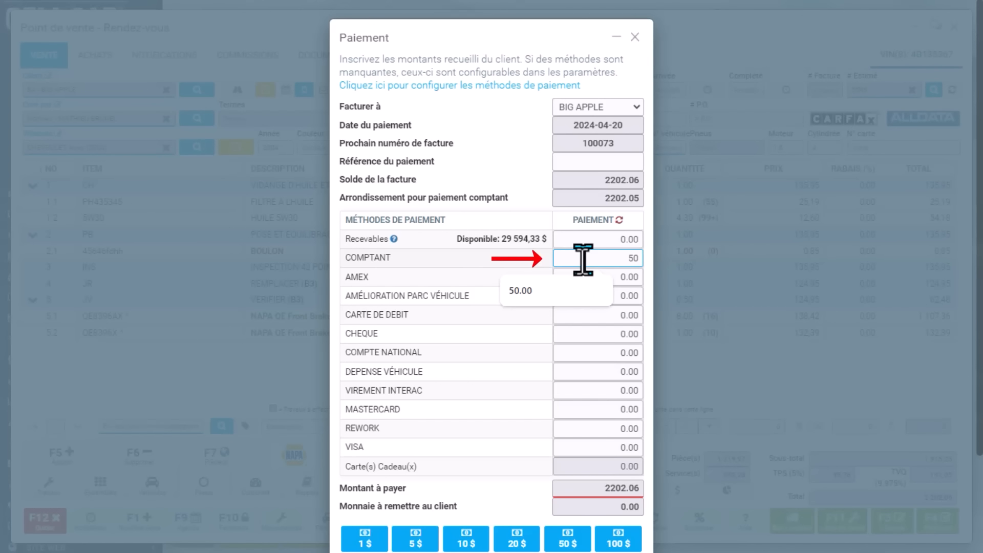
pyautogui.click(635, 332)
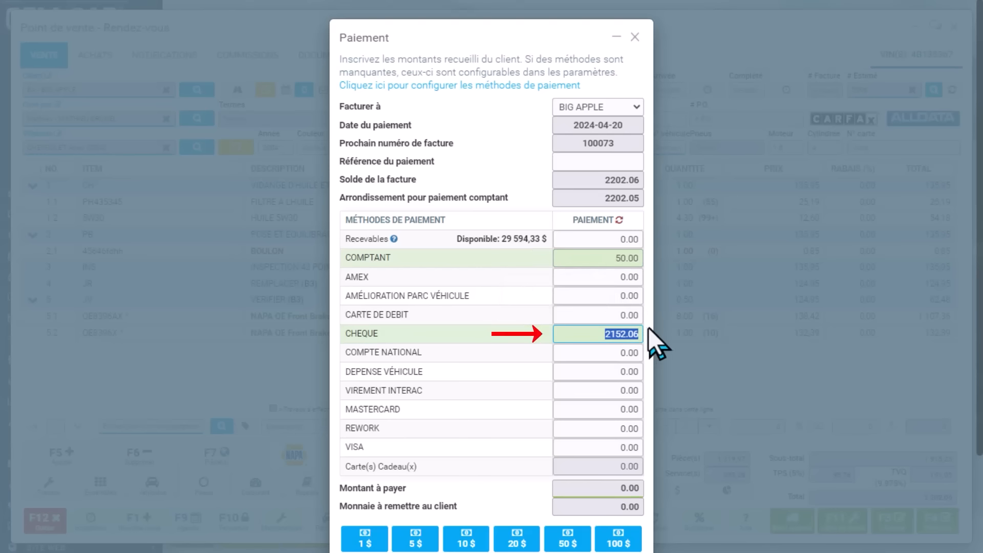
pyautogui.write('500')
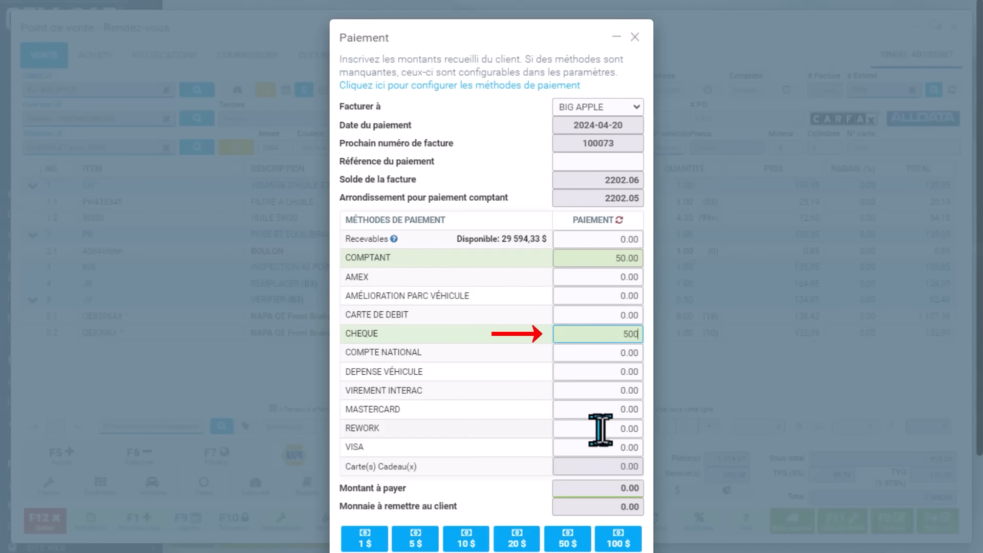
pyautogui.click(596, 409)
pyautogui.scroll(-3, 486, 425)
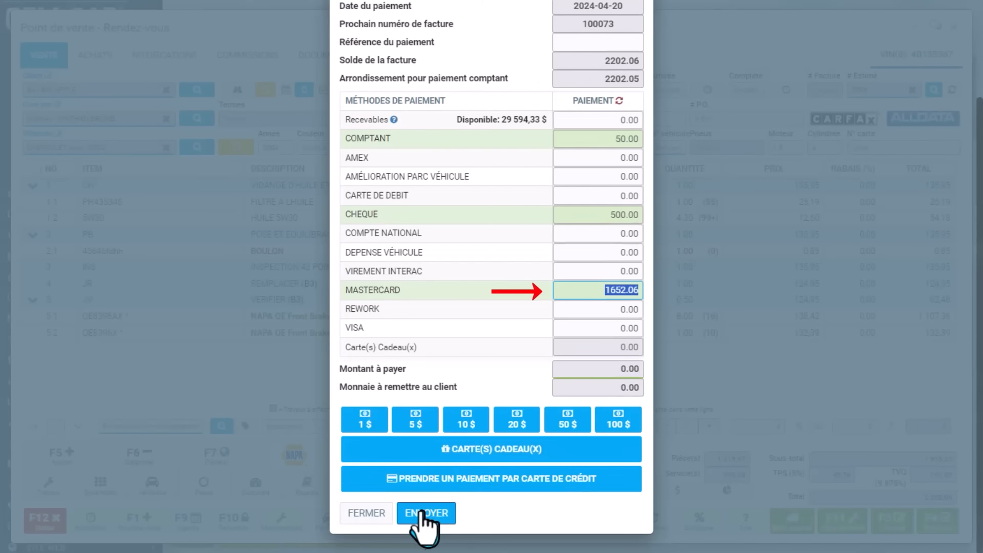
pyautogui.click(423, 512)
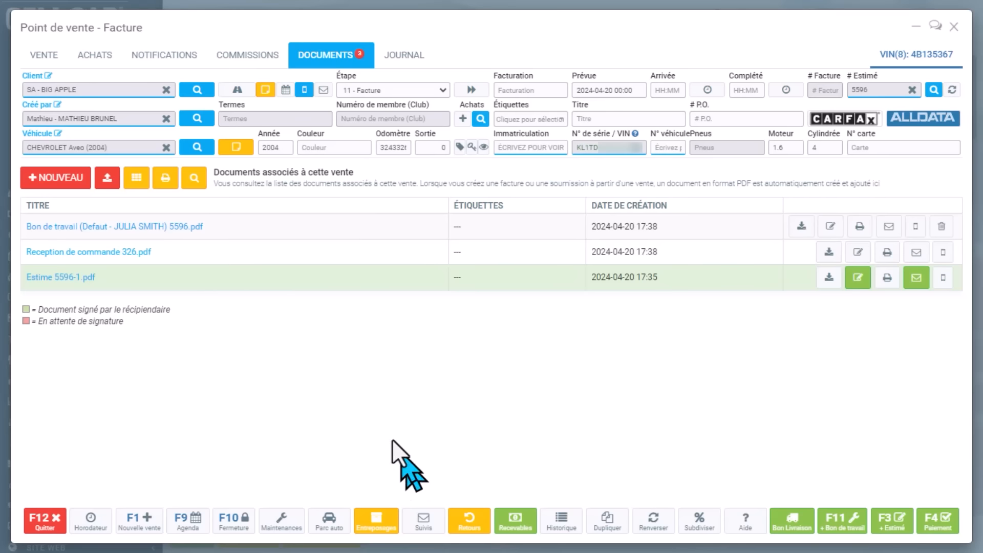
pyautogui.click(50, 63)
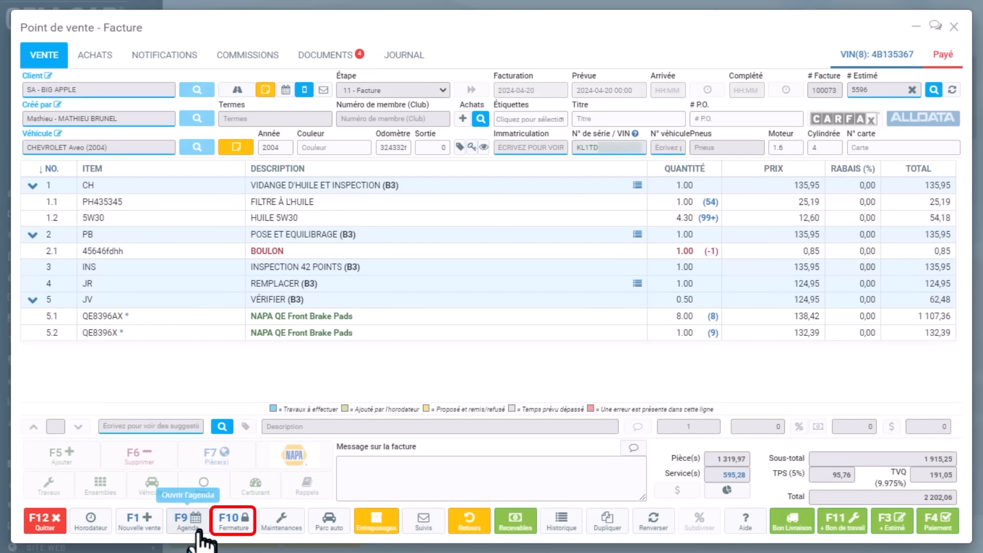
# Step: Preview the cash closing with all invoices selected, review its sales by category and payments, and exit without completing it
pyautogui.click(235, 523)
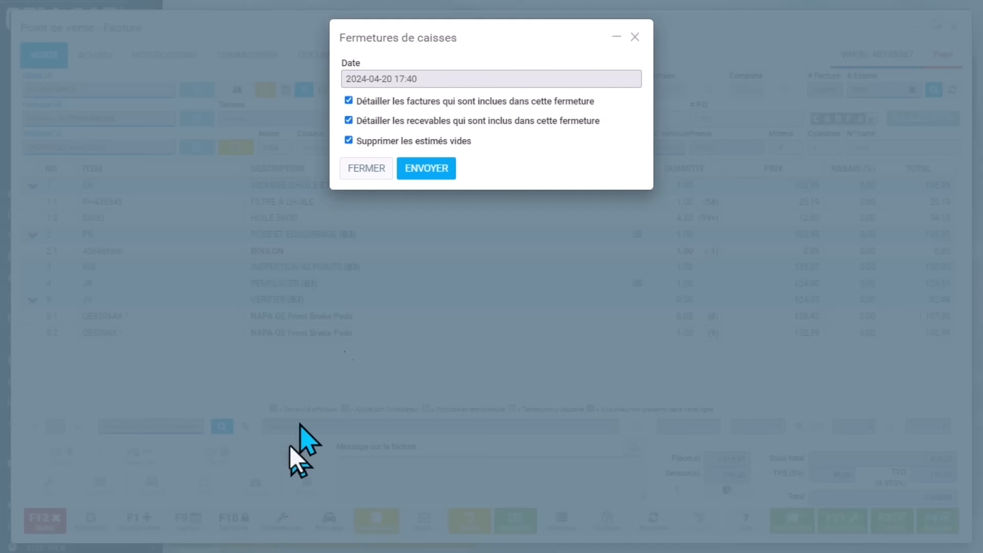
pyautogui.click(426, 168)
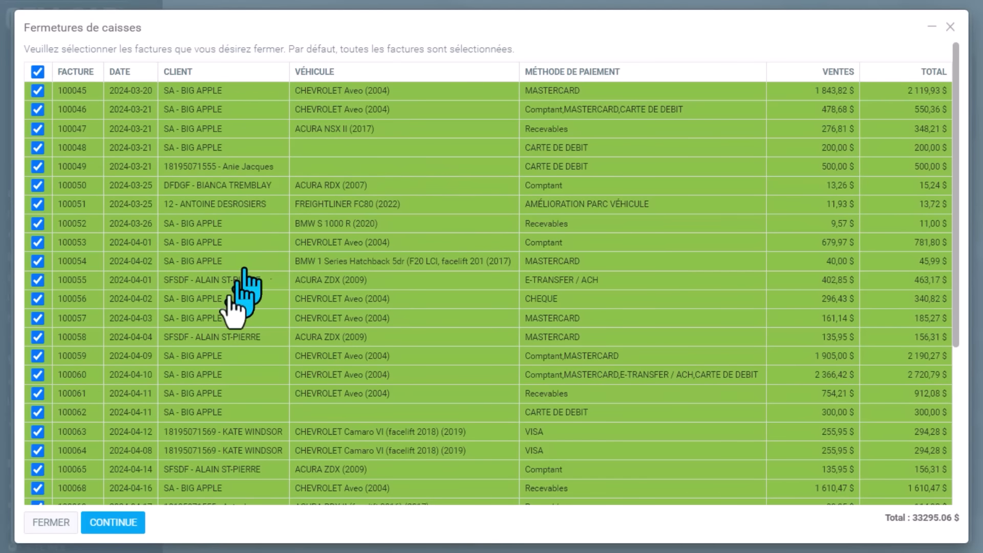
pyautogui.click(107, 526)
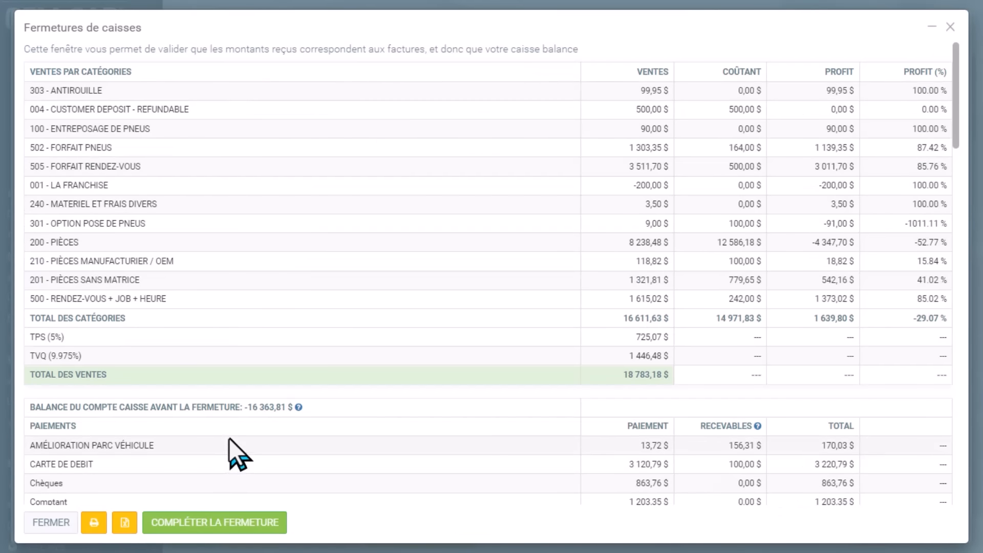
pyautogui.scroll(-5, 229, 438)
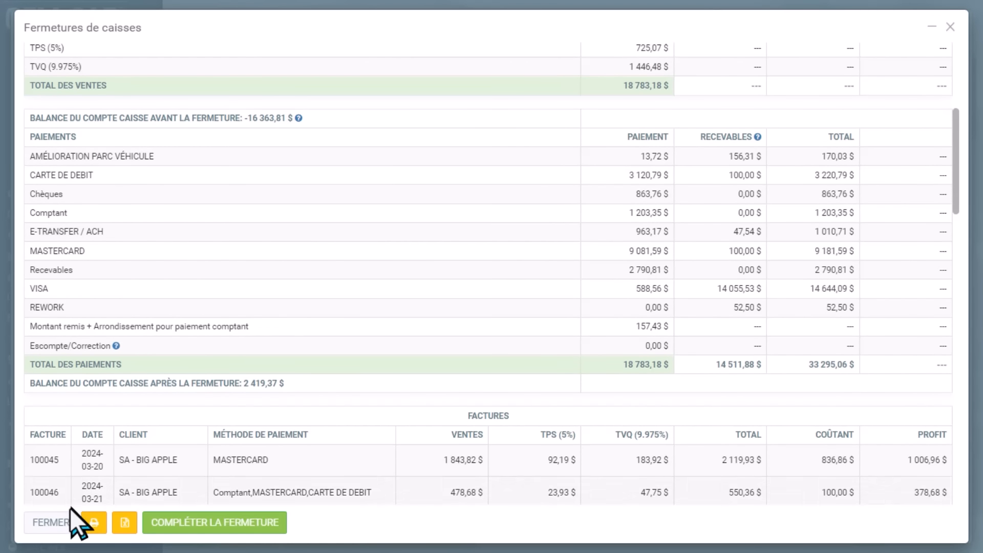
pyautogui.click(51, 522)
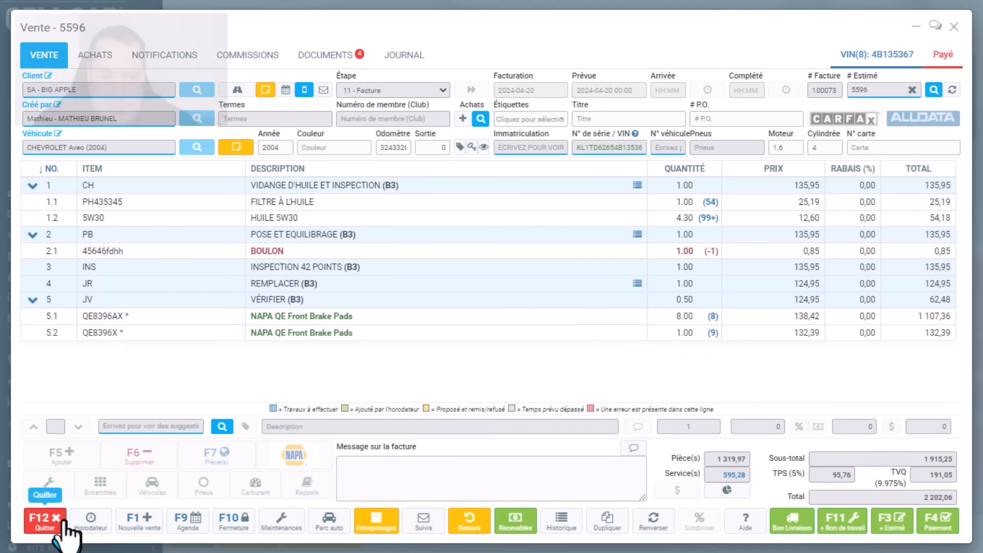